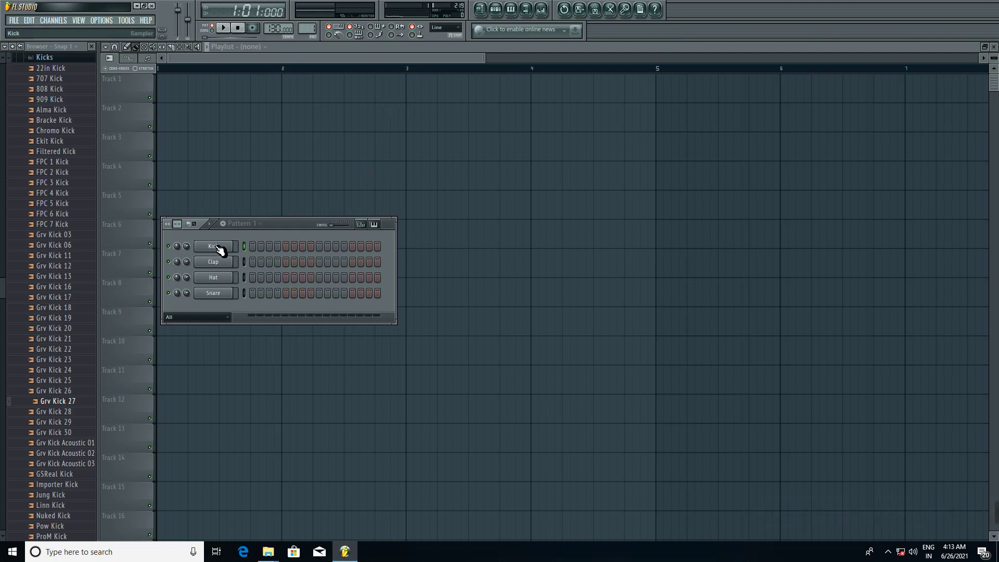
Step: Fill the Kick channel on every fourth step in Pattern 1 and place five consecutive Pattern 1 clips on playlist Track 1
right_click(226, 246)
click(250, 353)
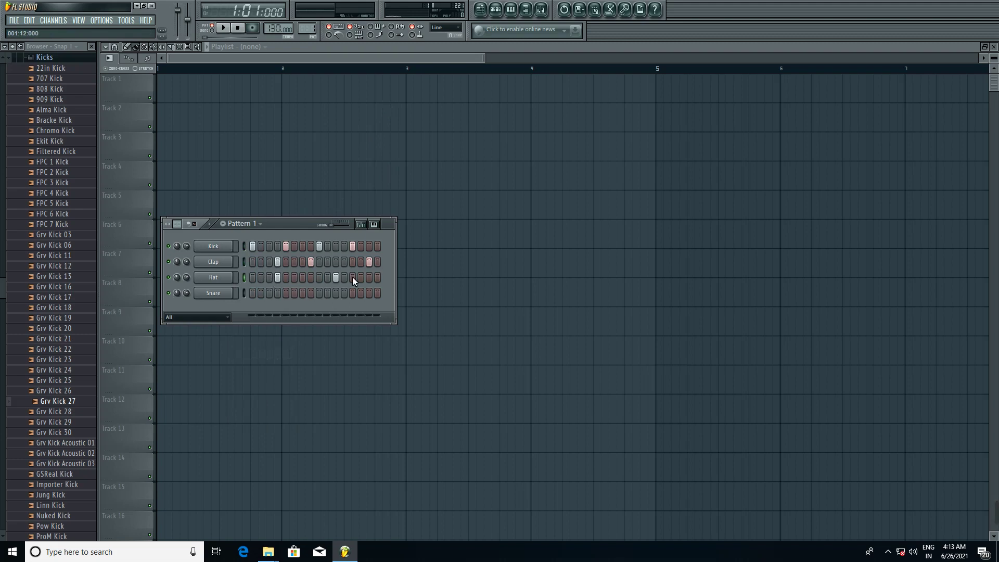
click(223, 61)
click(308, 35)
drag(169, 97, 598, 91)
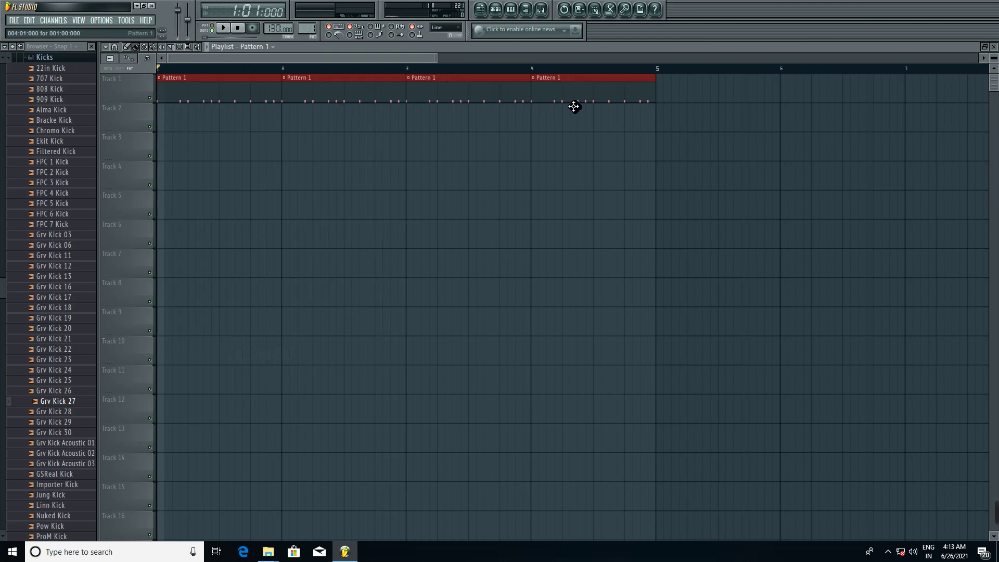
click(665, 100)
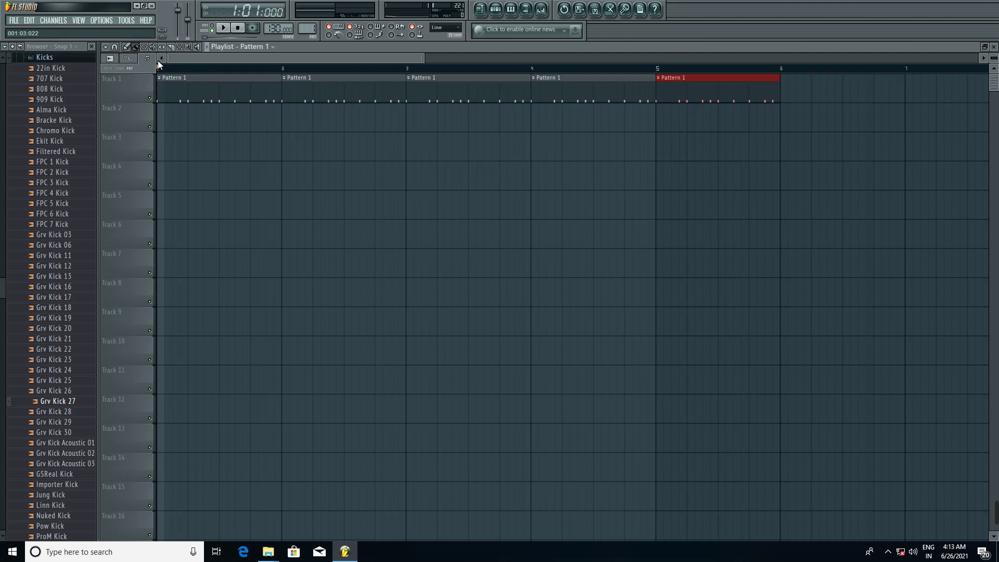
click(180, 66)
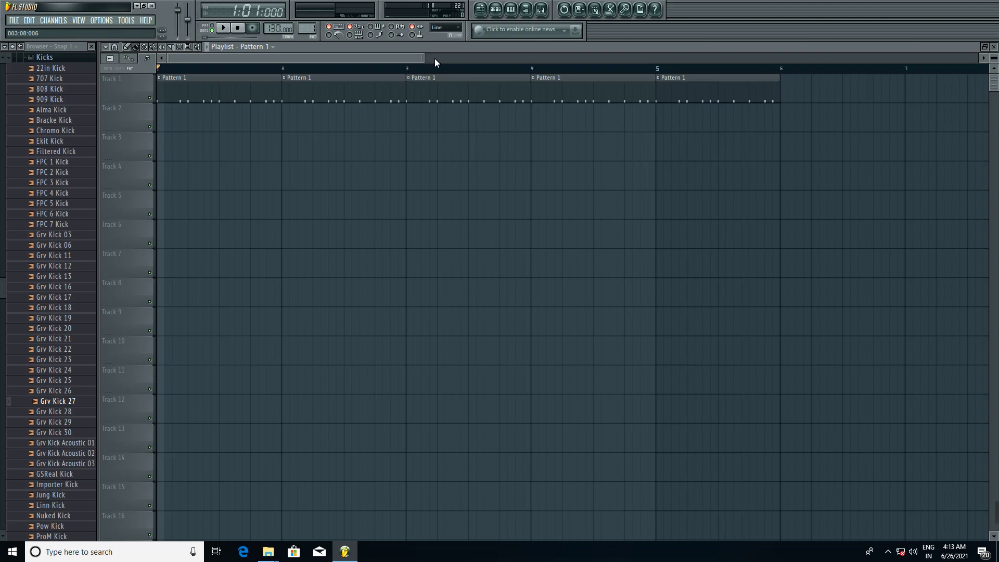
Step: Delete all five Pattern 1 clips from playlist Track 1 and bring the channel rack back up
right_click(704, 94)
right_click(598, 96)
right_click(462, 100)
right_click(357, 99)
right_click(275, 101)
click(496, 9)
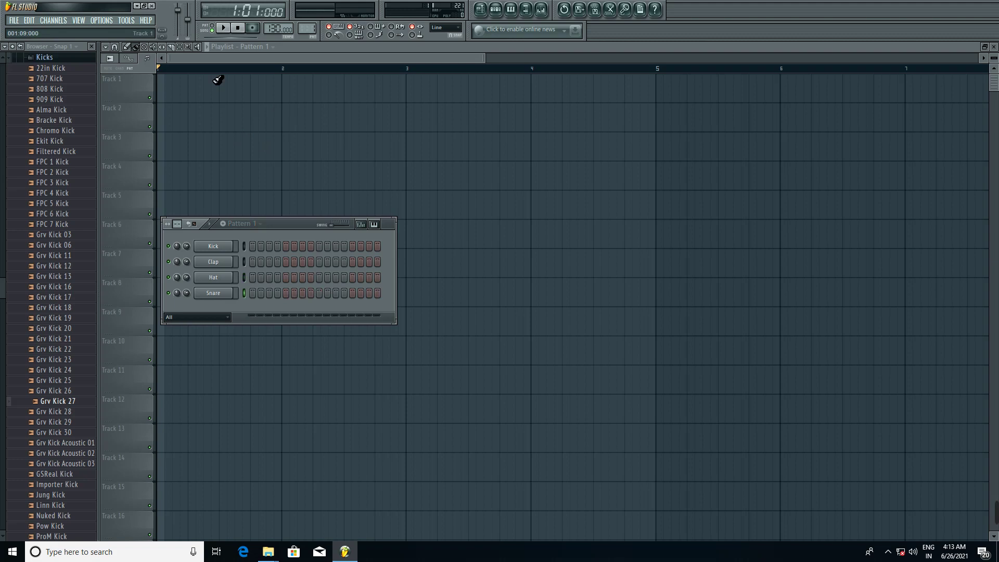
Step: Check the selected input/output device in the audio settings and close the settings
click(102, 20)
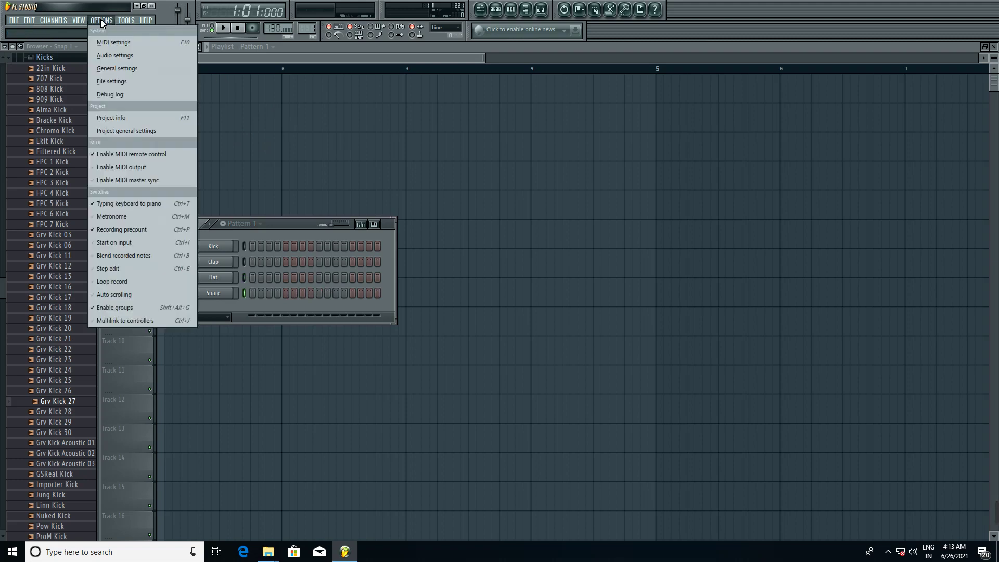
click(113, 55)
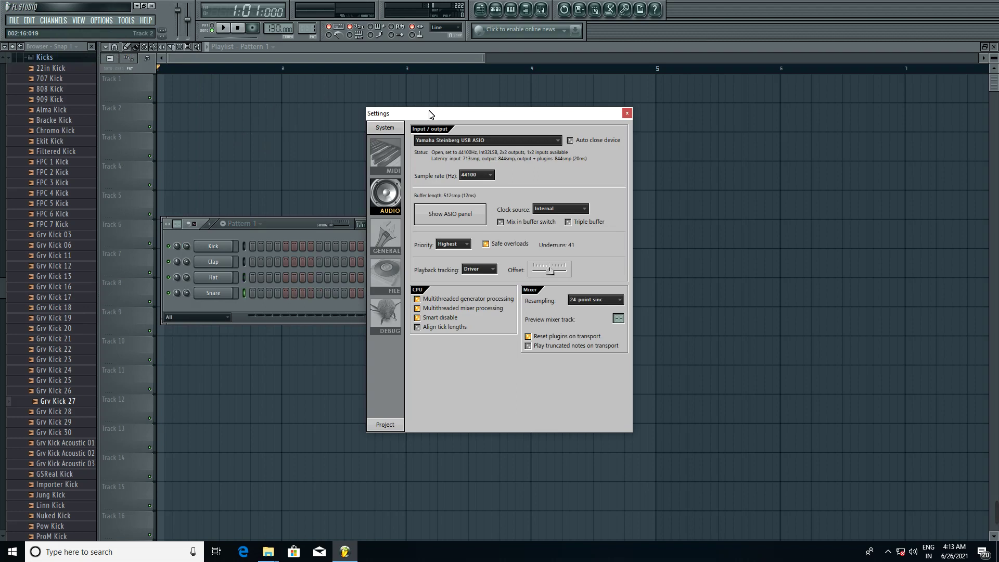
drag(429, 115, 383, 116)
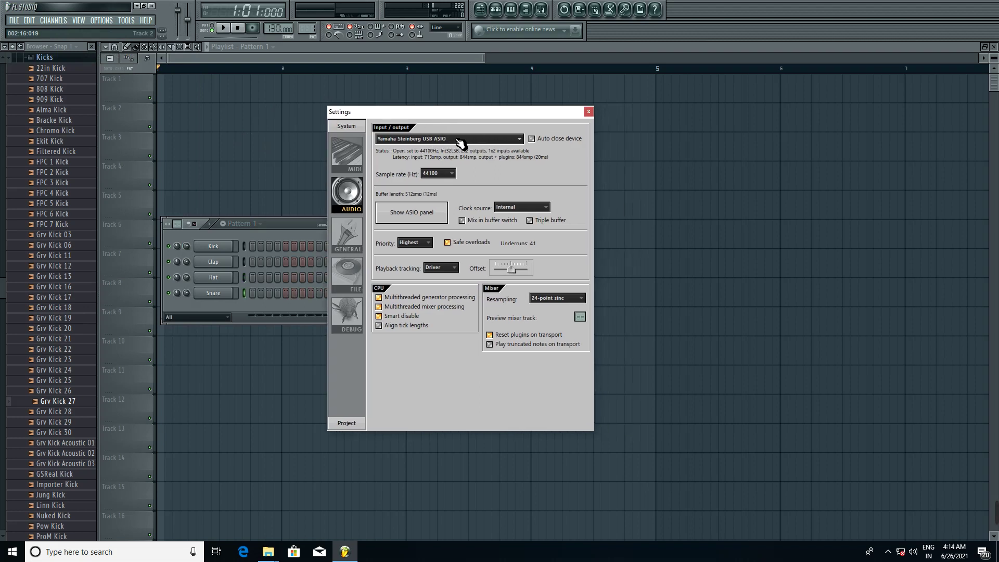
click(589, 112)
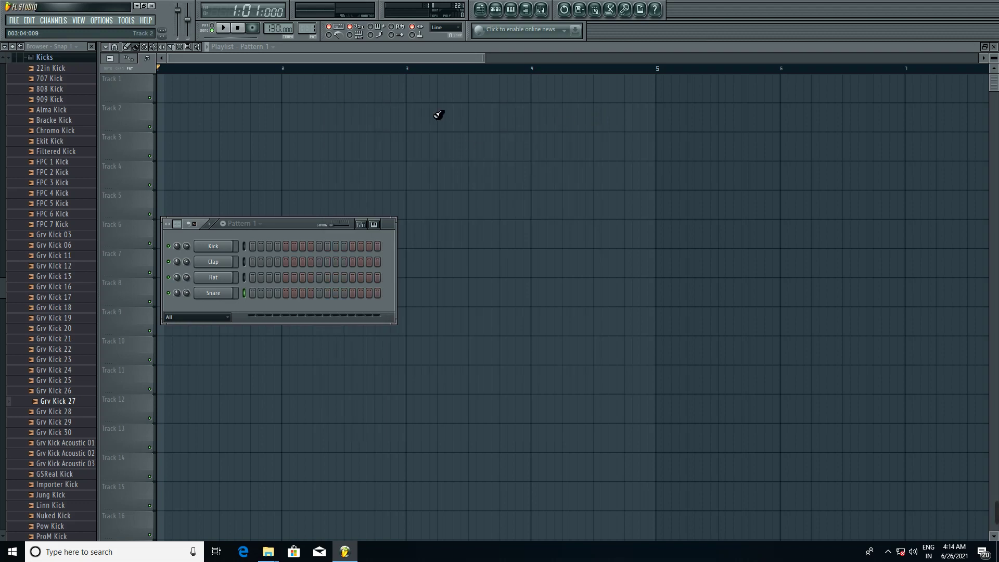
Step: Open the mixer, reposition its window and select the Insert 1 track
click(543, 8)
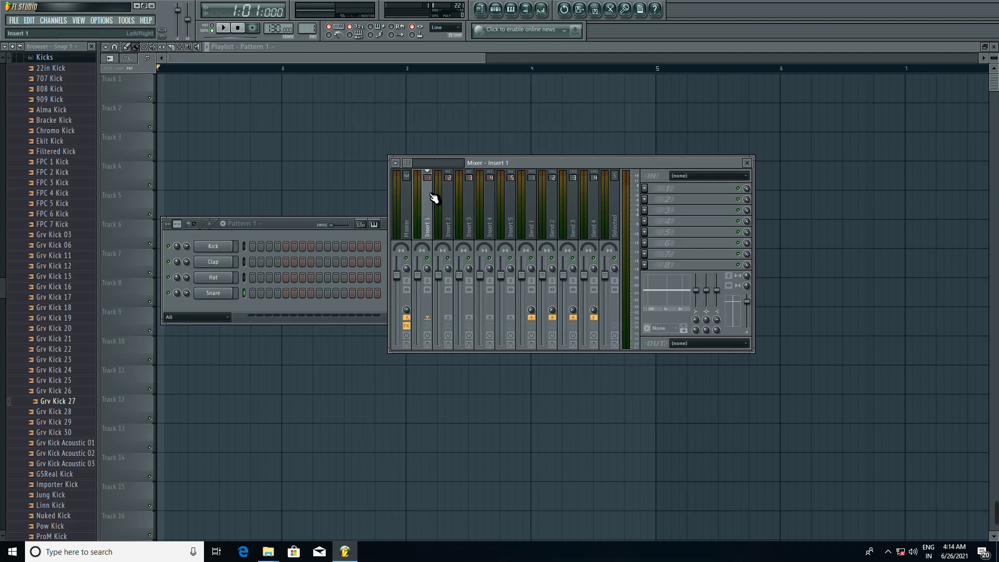
drag(521, 162, 496, 134)
click(384, 200)
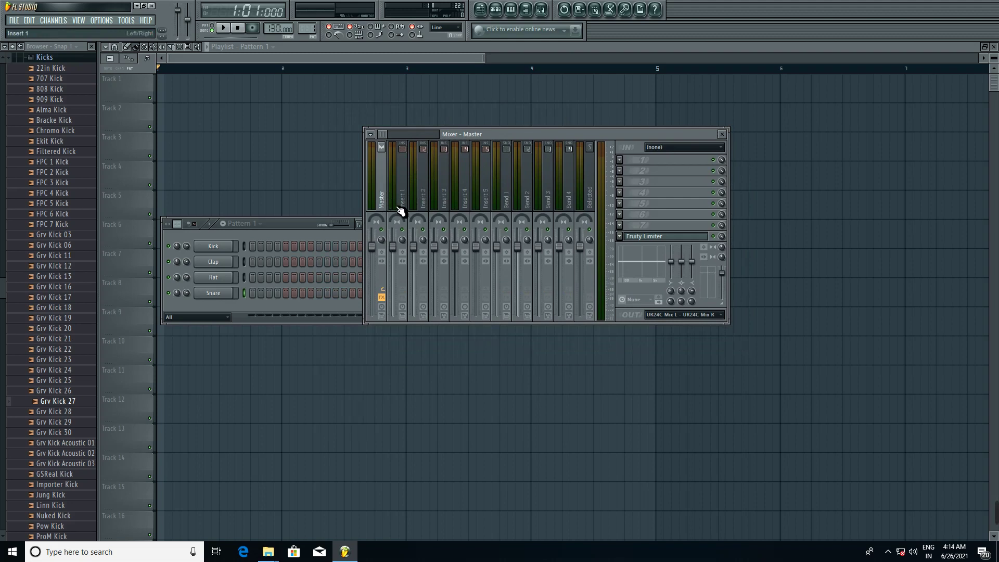
click(403, 215)
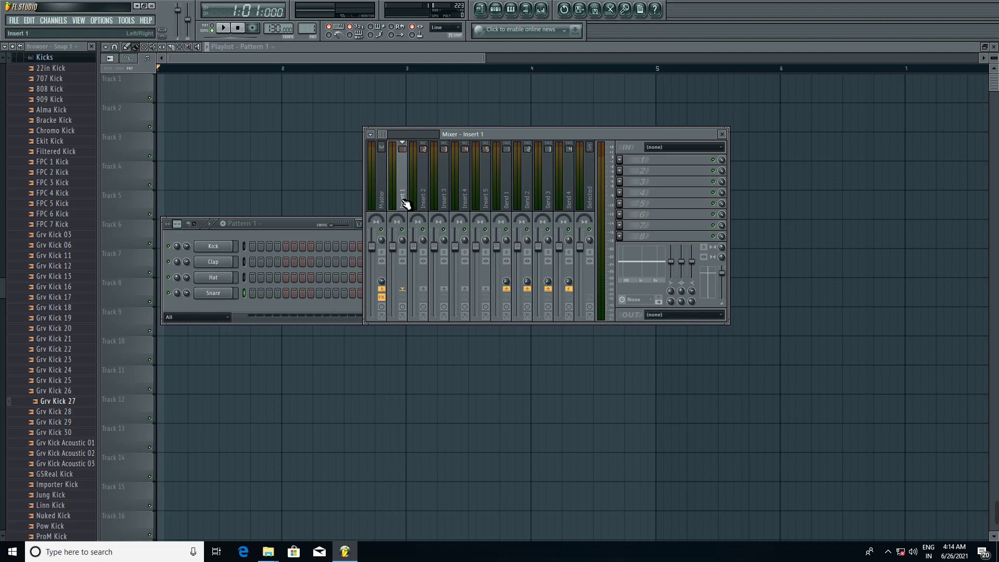
Step: Look through the insert, send and Master tracks in the mixer
click(432, 191)
click(448, 194)
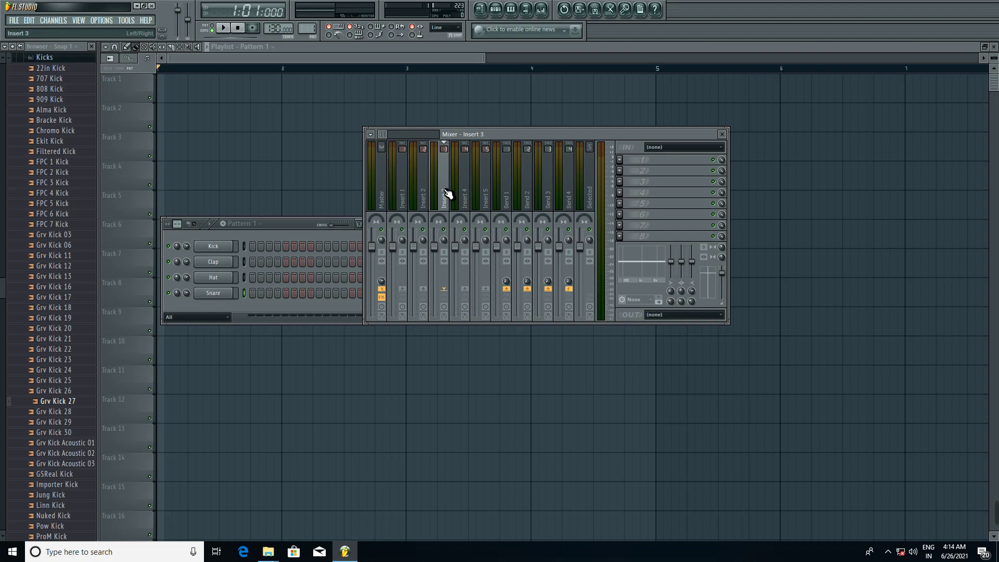
click(470, 195)
click(486, 196)
click(505, 193)
click(530, 192)
click(583, 191)
click(437, 195)
click(419, 194)
click(402, 194)
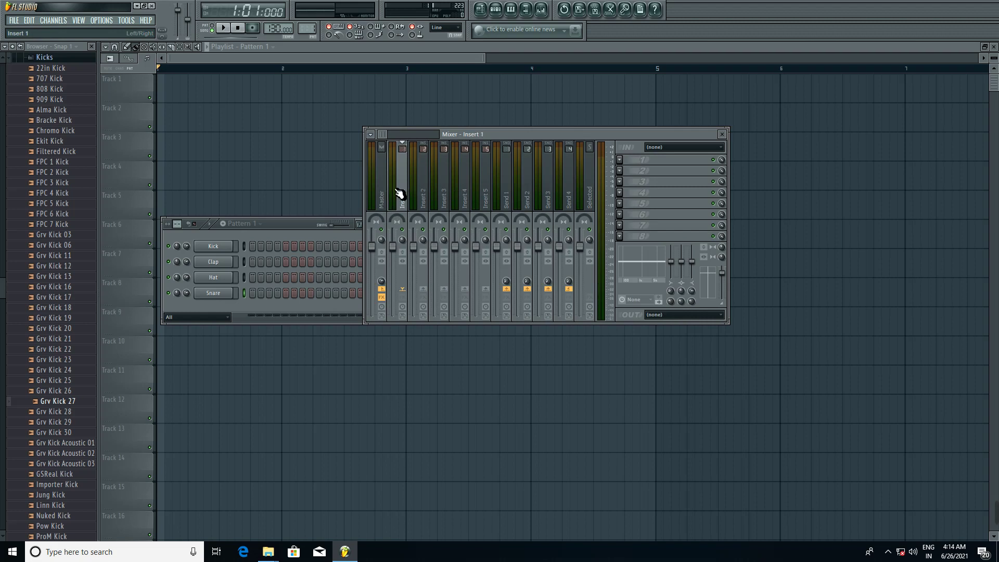
click(389, 196)
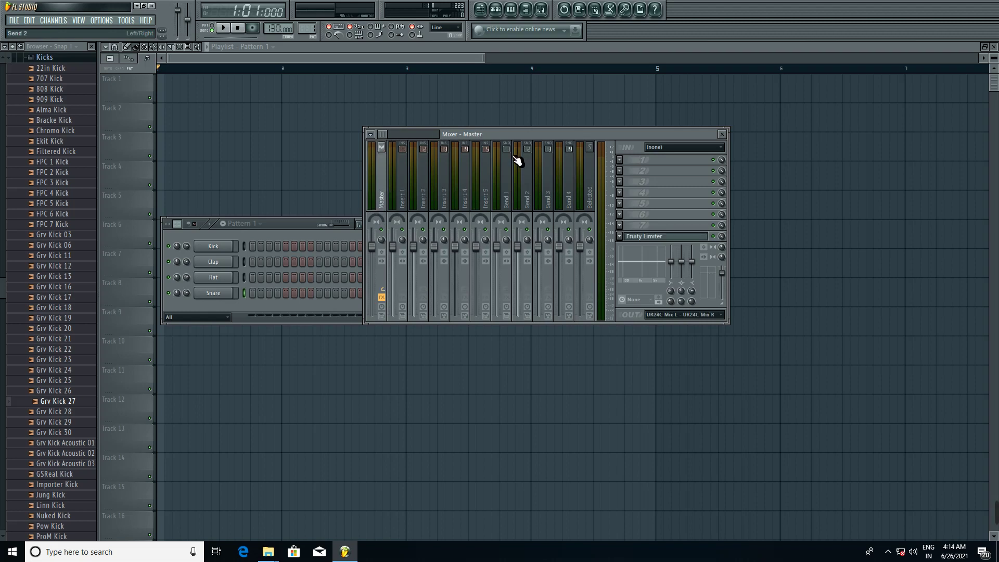
Step: Set the audio input of mixer track Insert 1 to the mono source UR24C Input 1
click(407, 201)
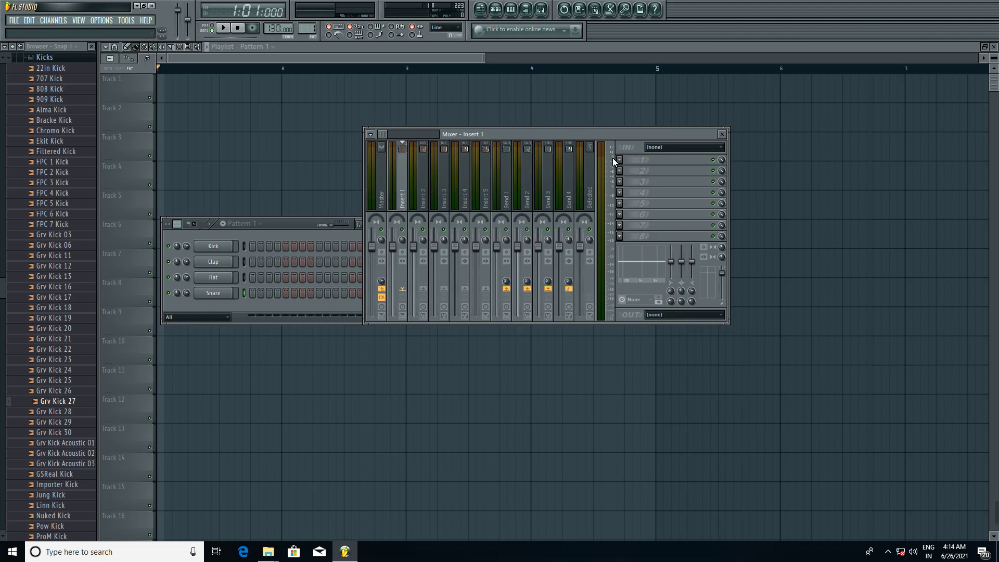
click(657, 149)
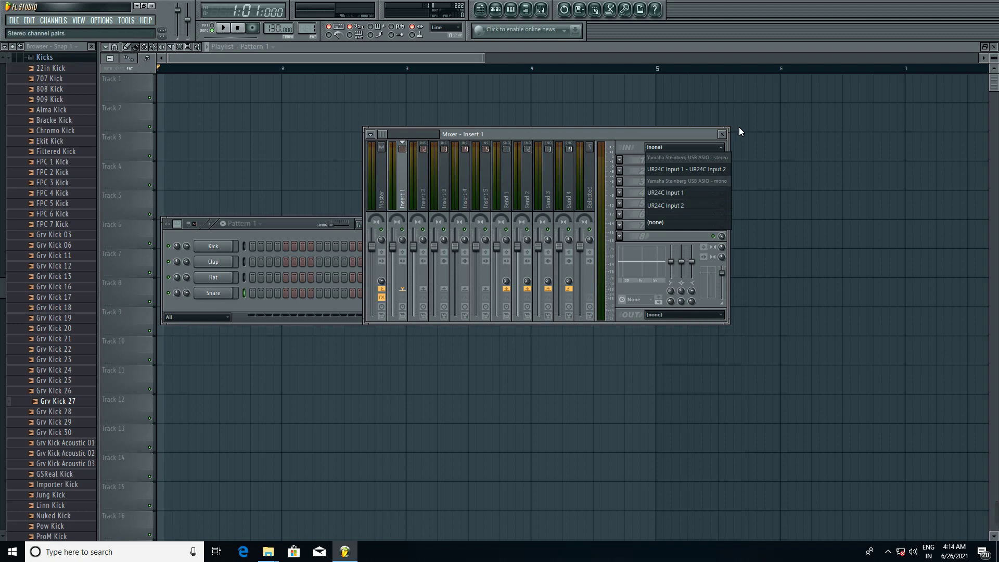
click(670, 193)
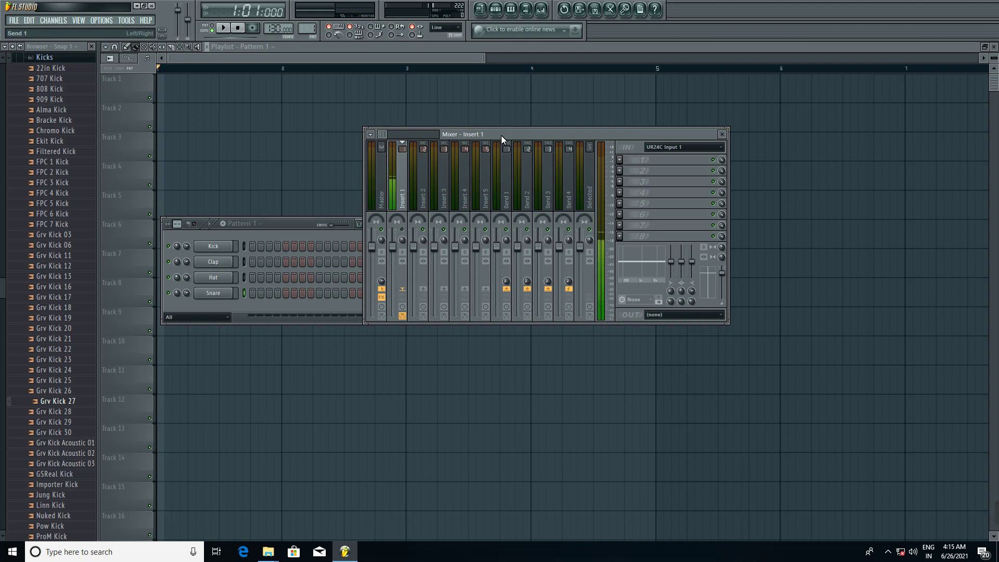
Step: Load Edison into the first effect slot of Insert 1 and move its window below the mixer tracks
click(620, 160)
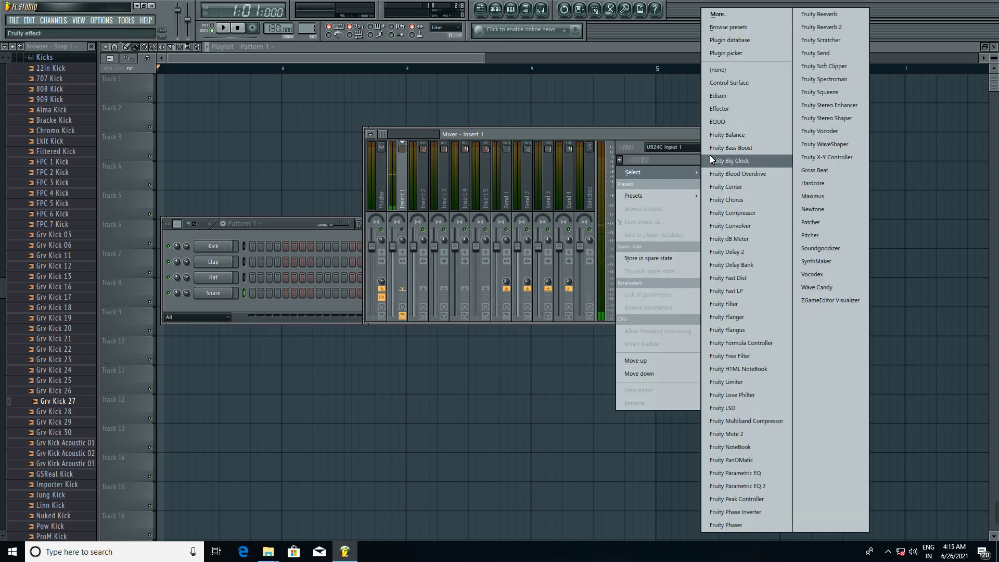
click(718, 96)
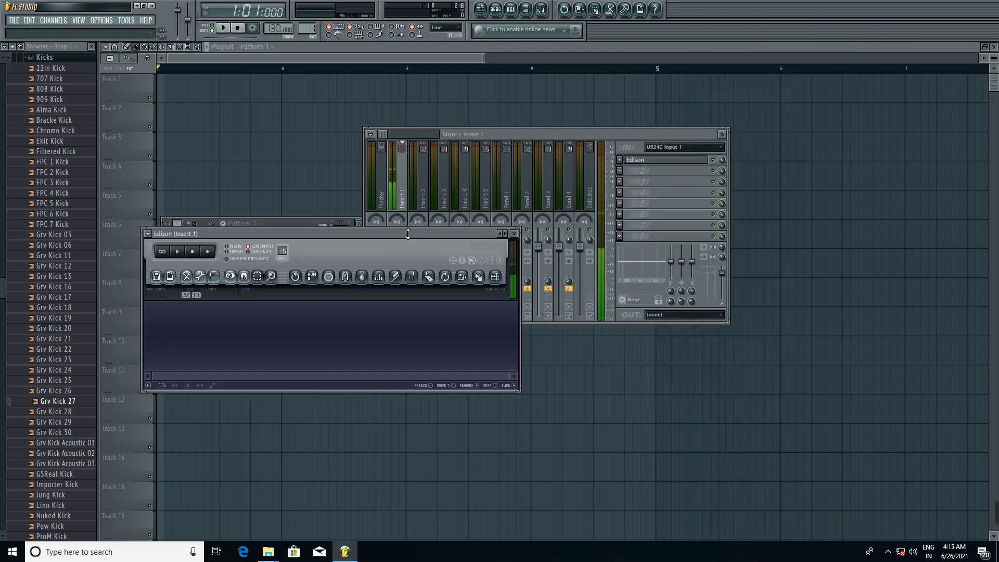
drag(355, 236, 365, 293)
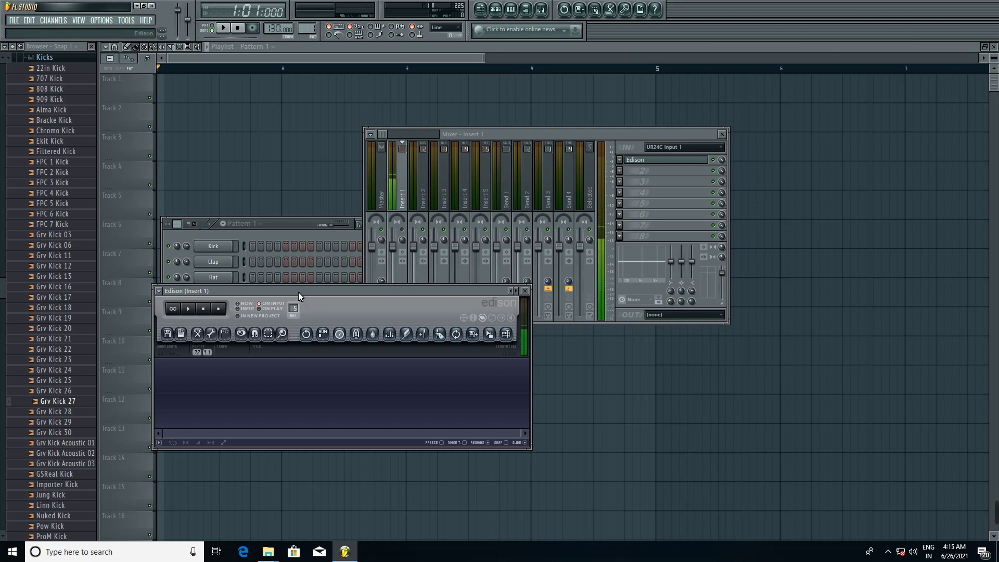
drag(297, 293, 304, 284)
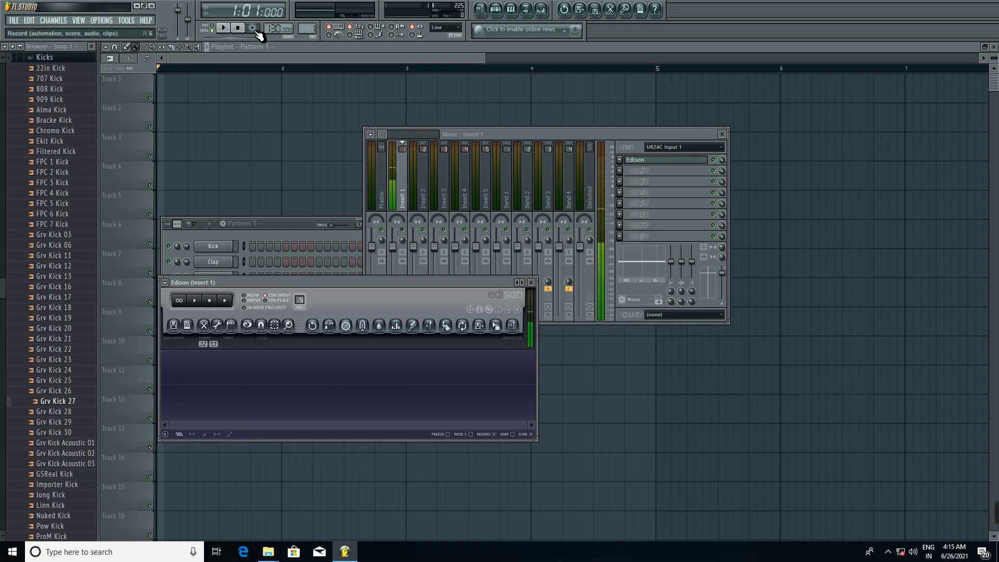
Step: Record about 36 seconds of the incoming audio in Edison and stop the recording
click(231, 304)
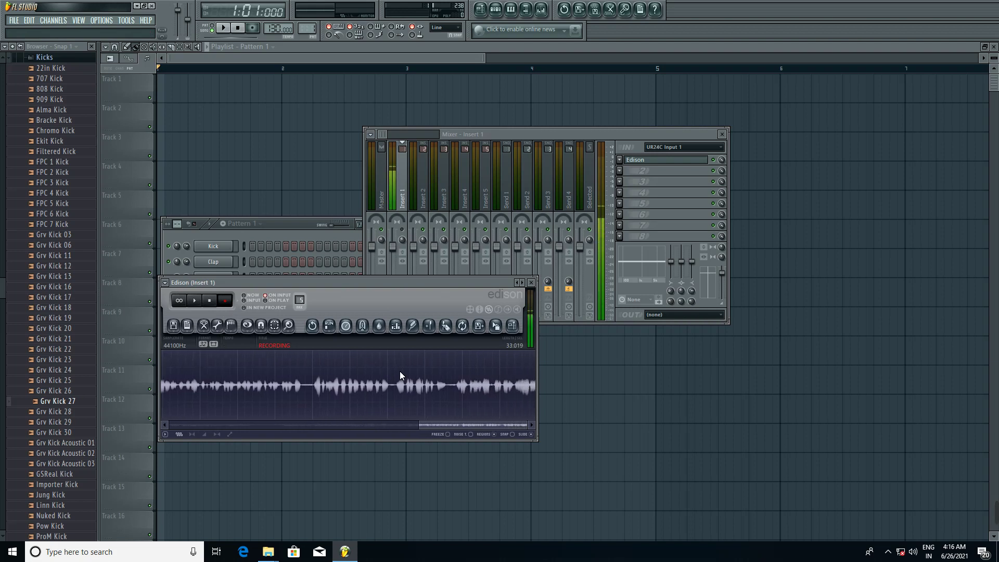
click(227, 302)
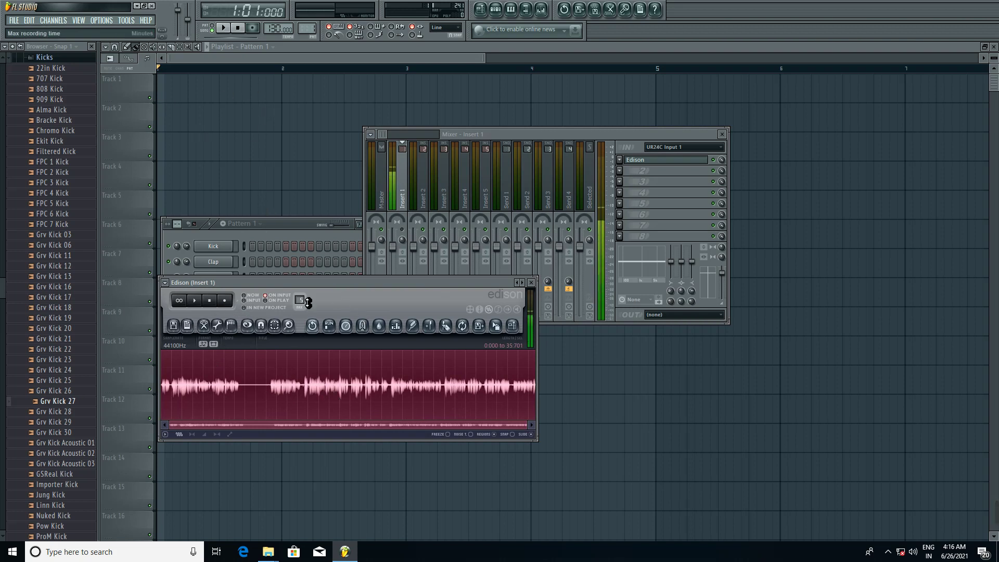
click(175, 326)
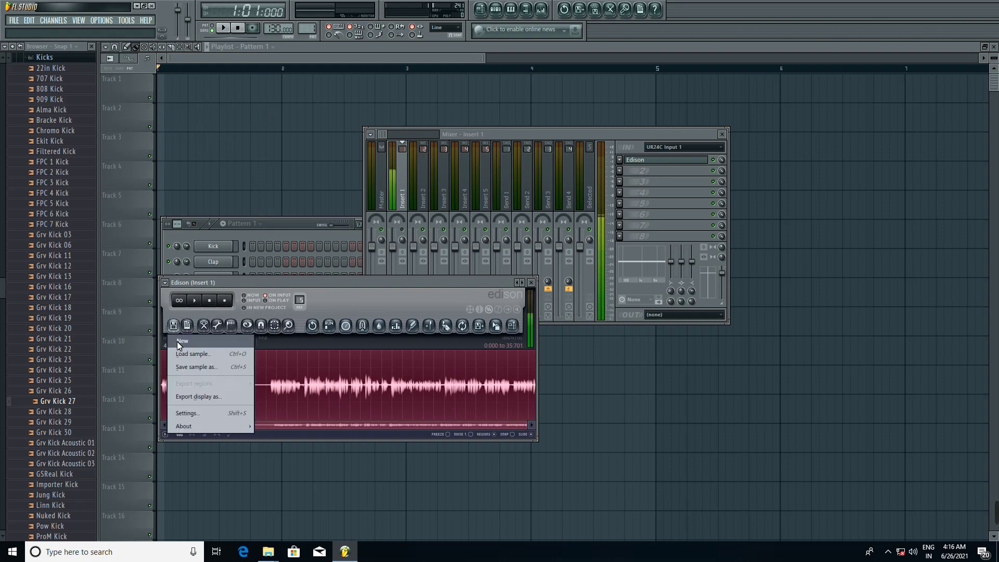
click(188, 326)
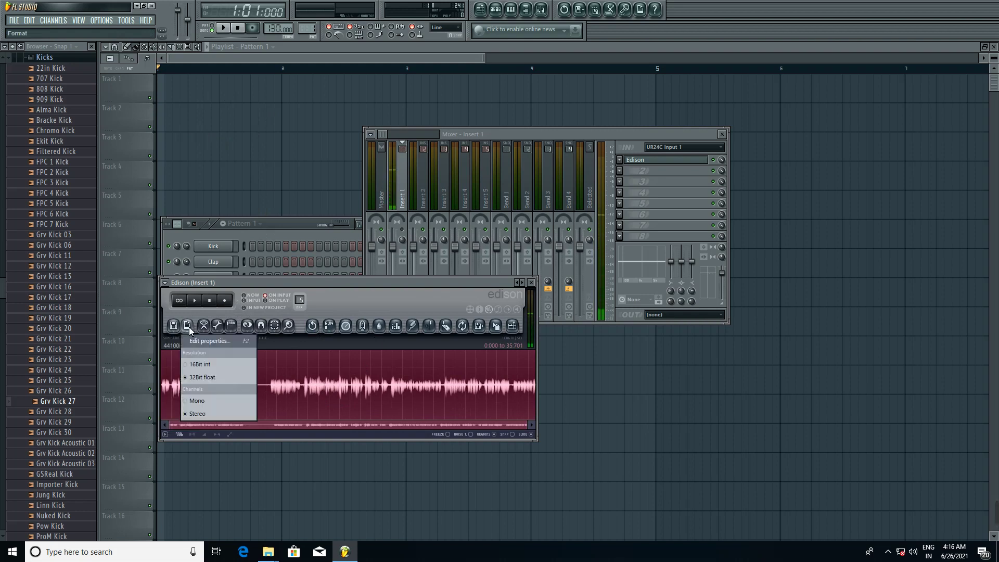
click(174, 325)
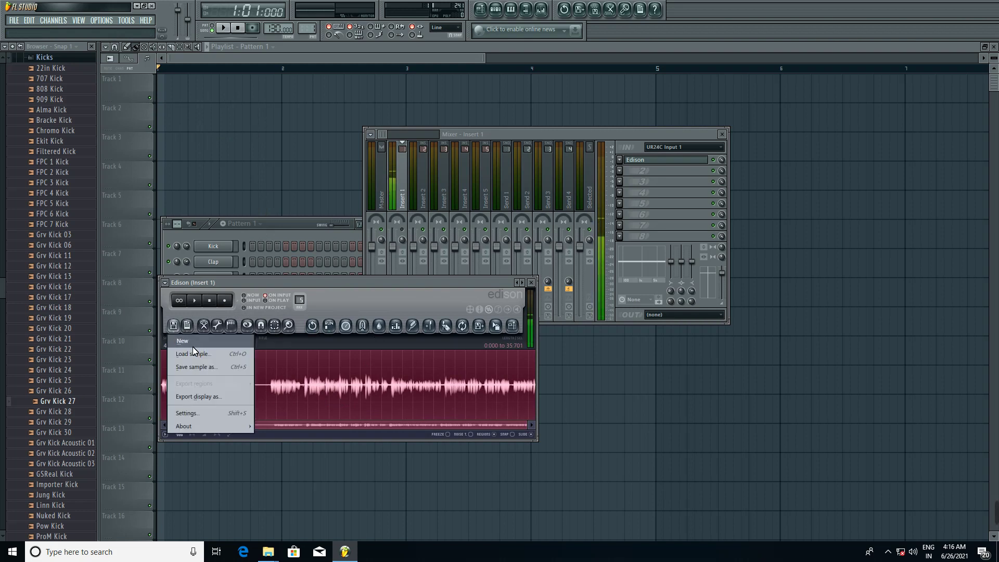
click(343, 299)
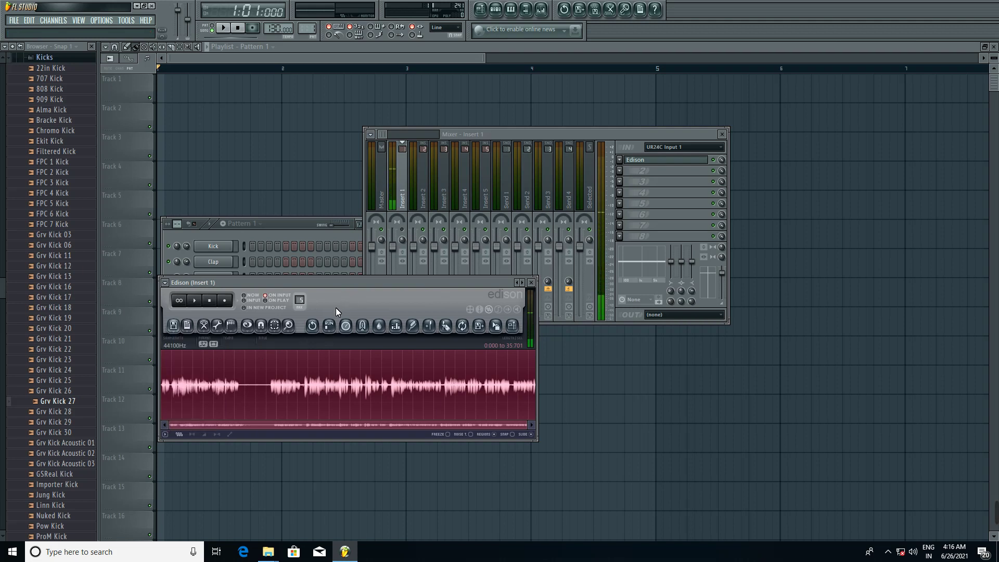
Step: Send the Edison recording to playlist Track 1 as an audio clip and briefly play it back
click(514, 328)
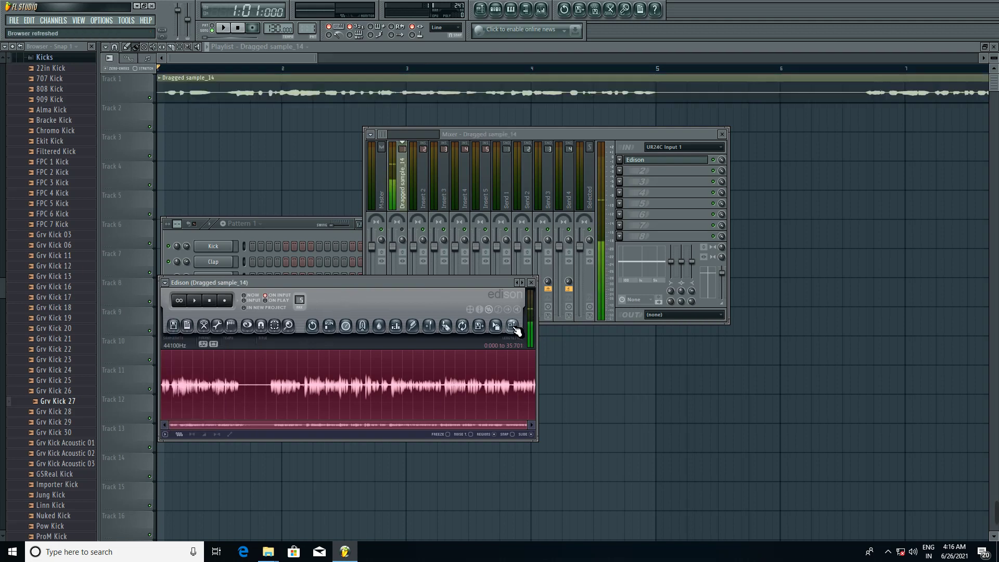
drag(319, 63, 665, 73)
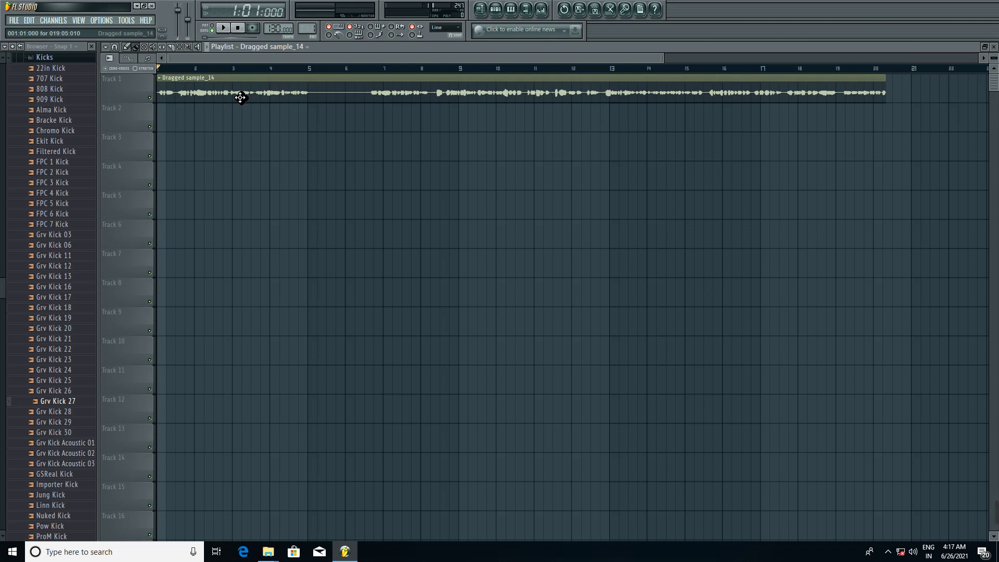
click(229, 30)
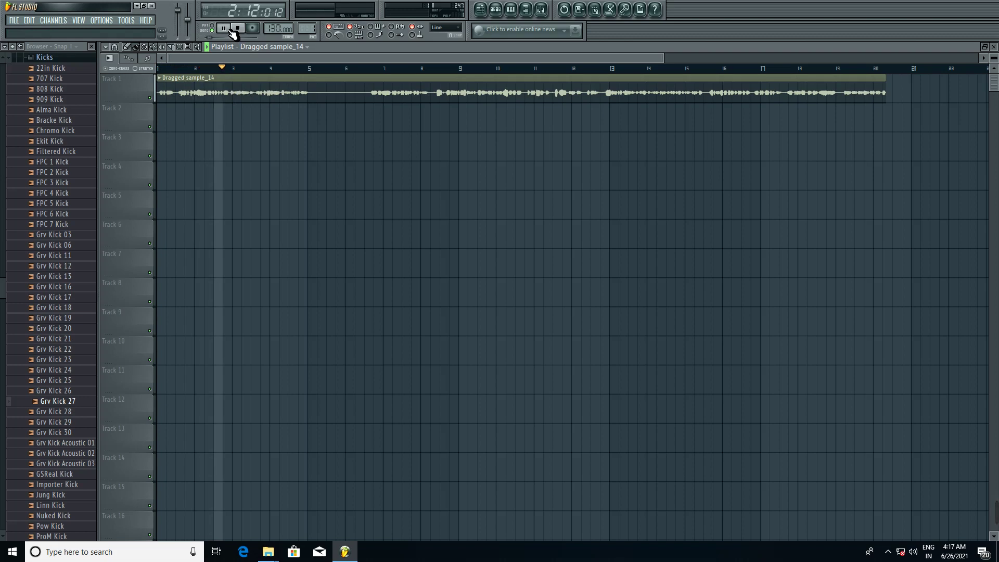
click(237, 28)
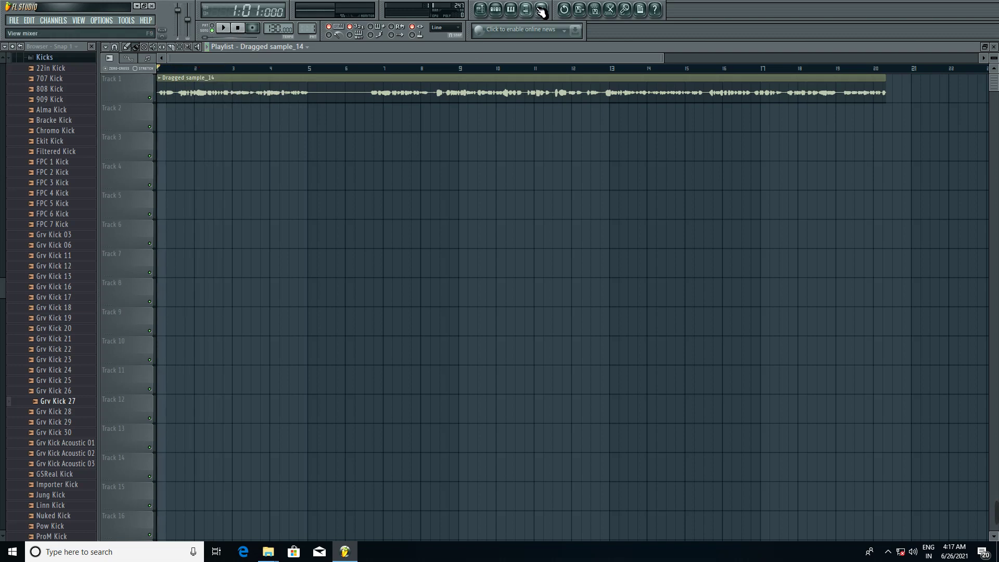
Step: Unmute the Dragged sample_14 mixer track, close the mixer and play the playlist from the start
click(540, 10)
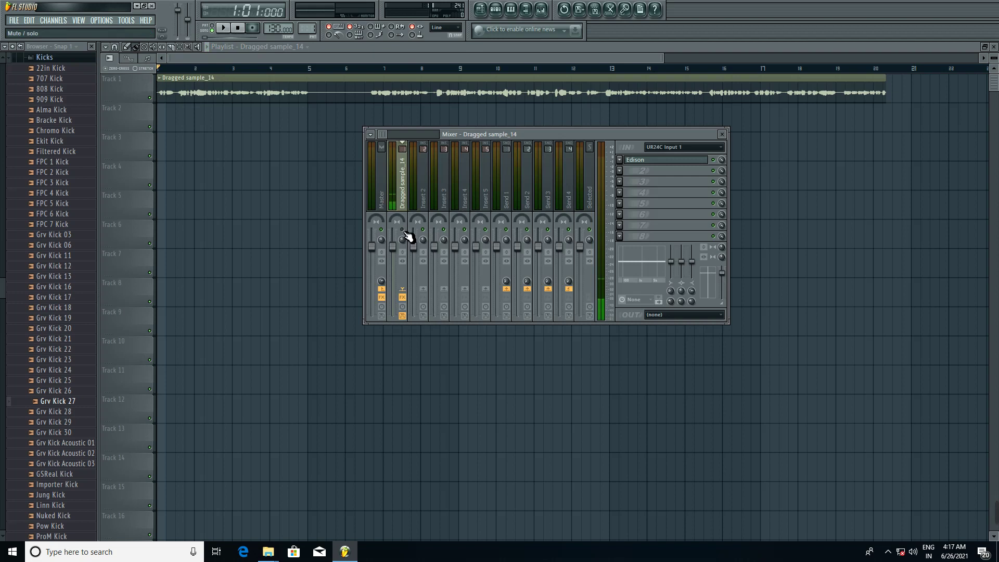
key(F9)
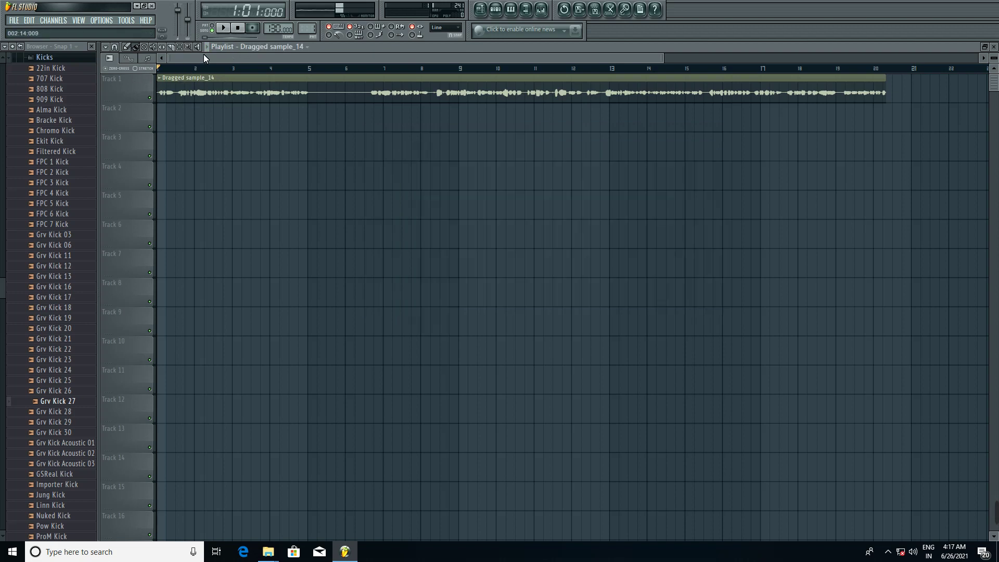
key(space)
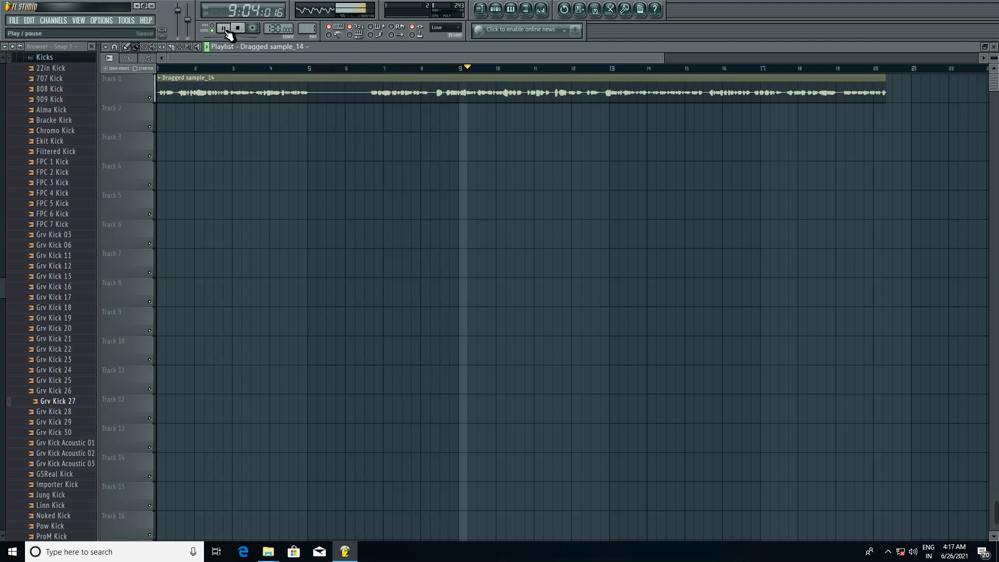
Step: Stop playback and return to the start, and route the Dragged sample_14 clip's channel to mixer Insert 2
click(233, 36)
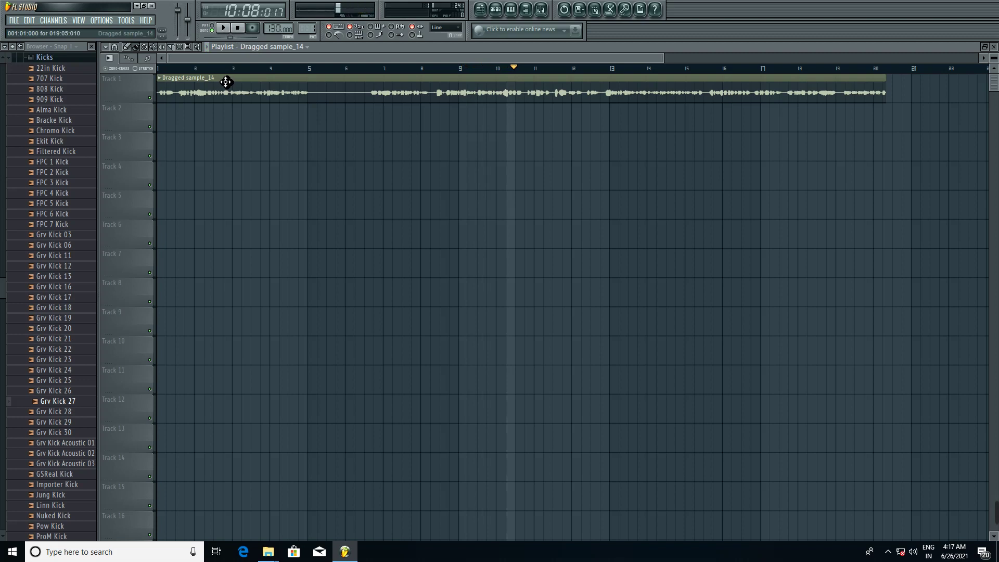
click(158, 69)
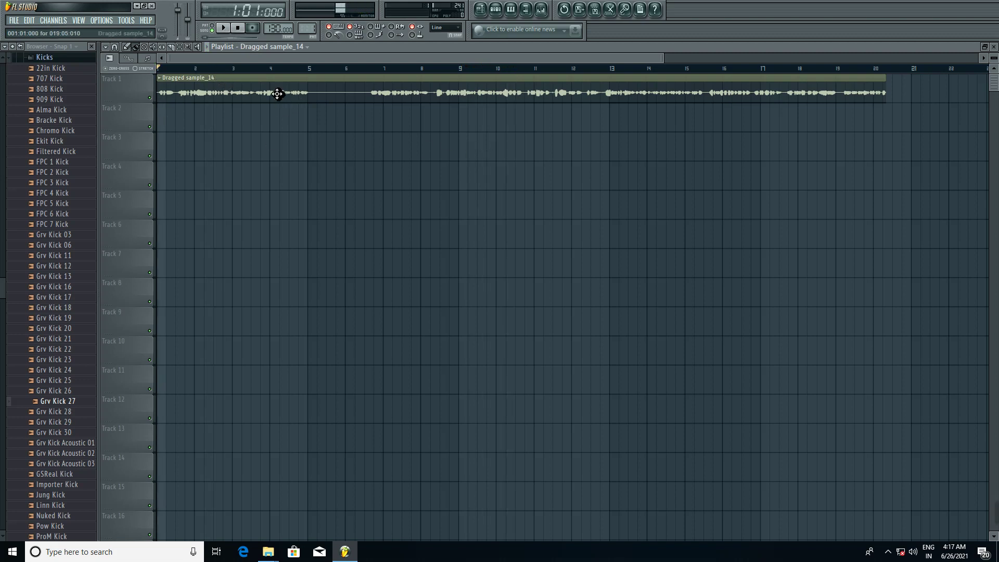
double_click(205, 95)
drag(886, 96, 548, 147)
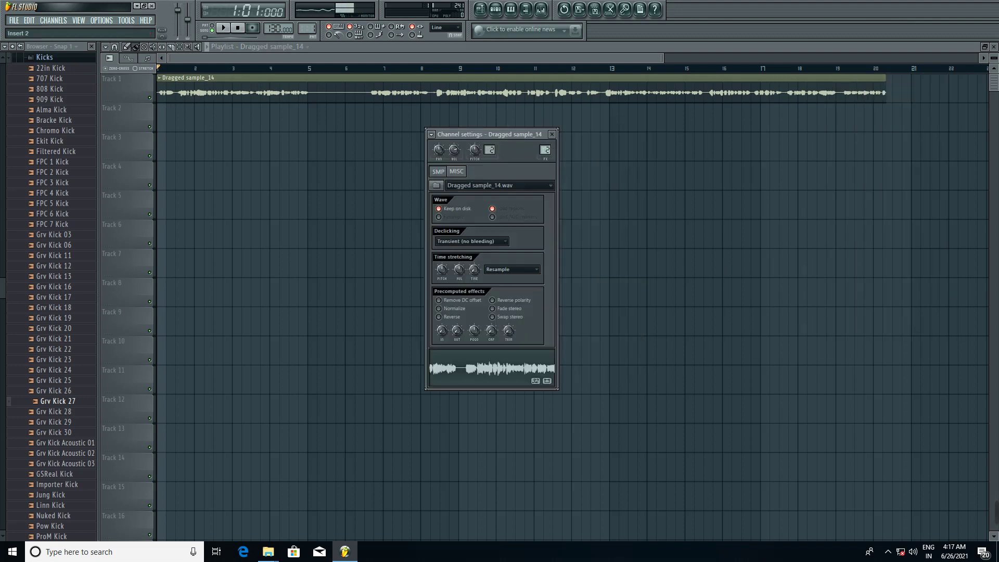
click(554, 155)
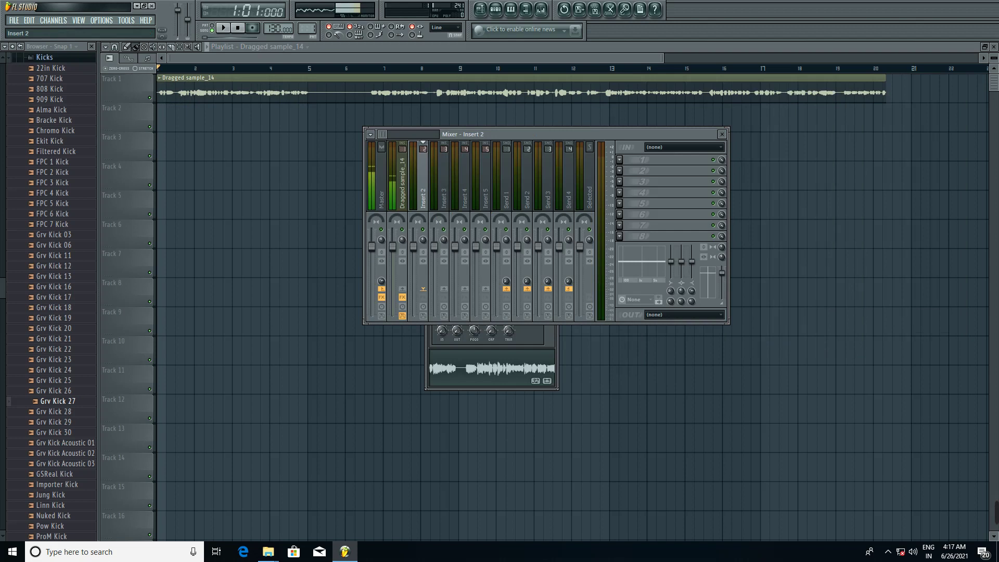
Step: Set up Soundgoodizer and Fruity Reeverb 2 in the first two effect slots of Insert 2, reducing the reverb's wet level and room size
click(620, 161)
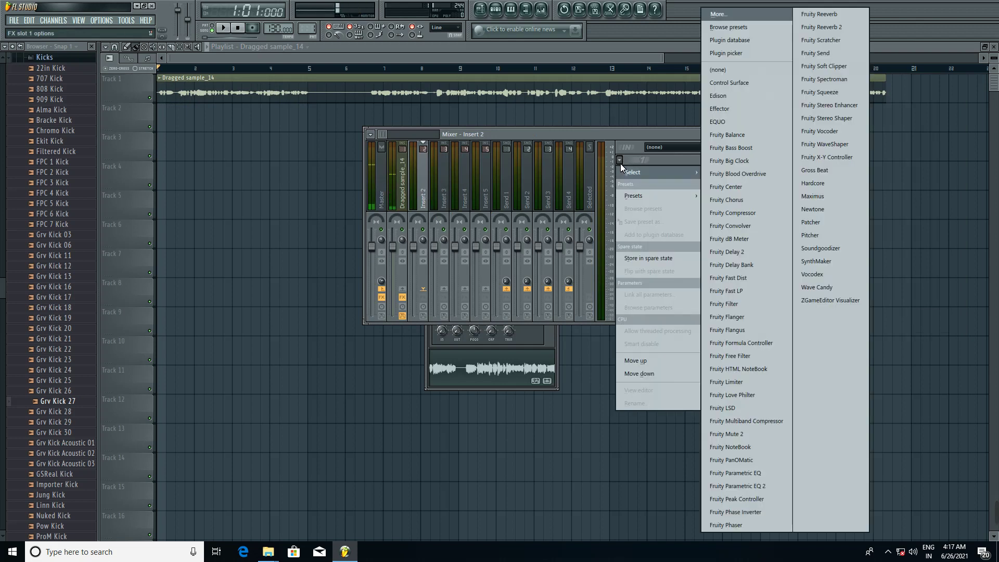
click(818, 247)
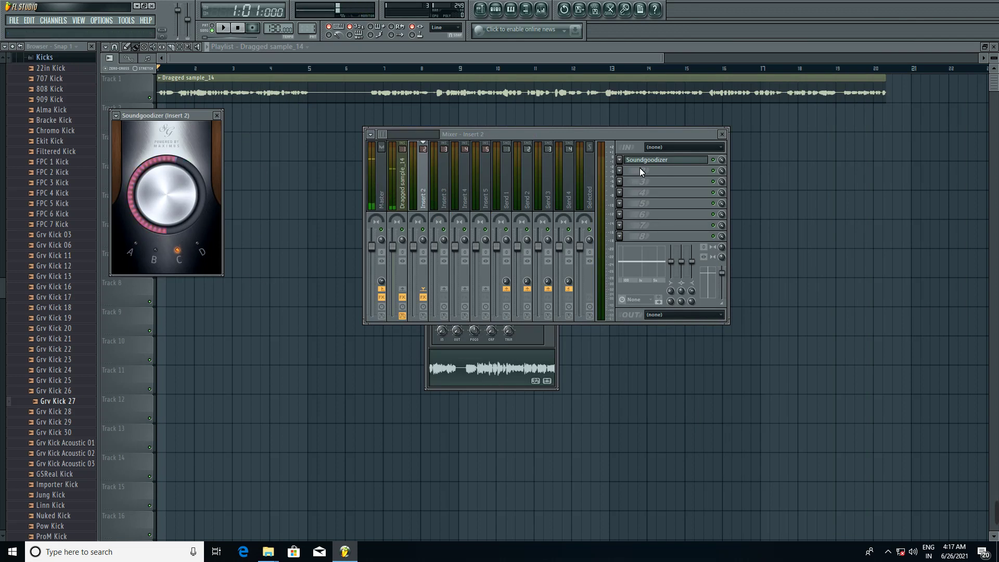
click(625, 171)
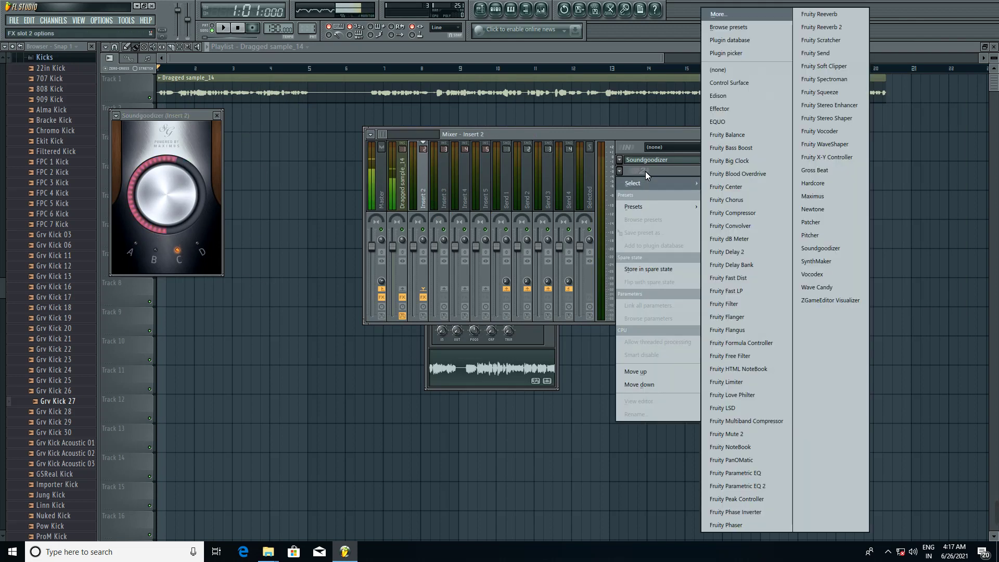
click(822, 26)
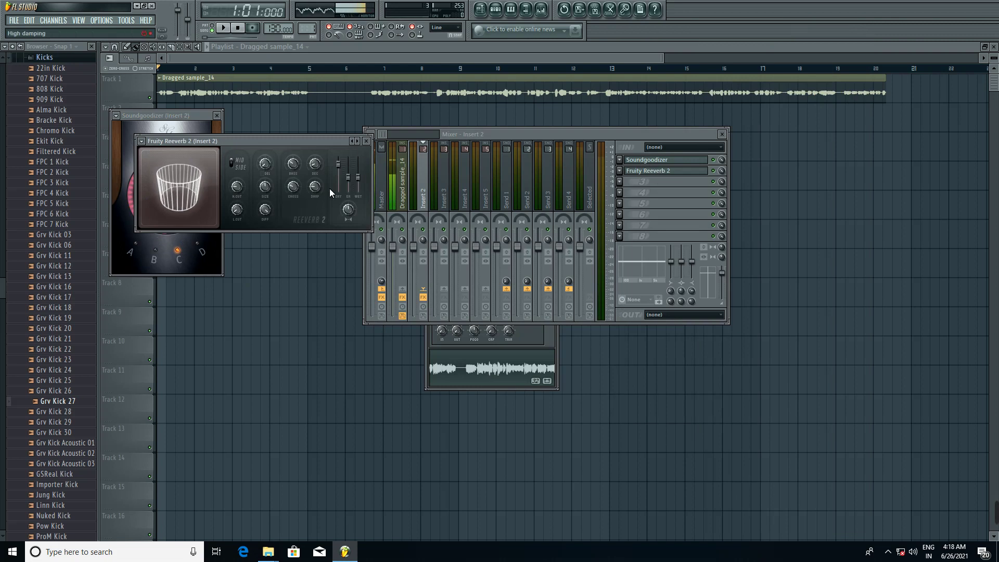
drag(359, 178, 359, 185)
drag(264, 188, 264, 209)
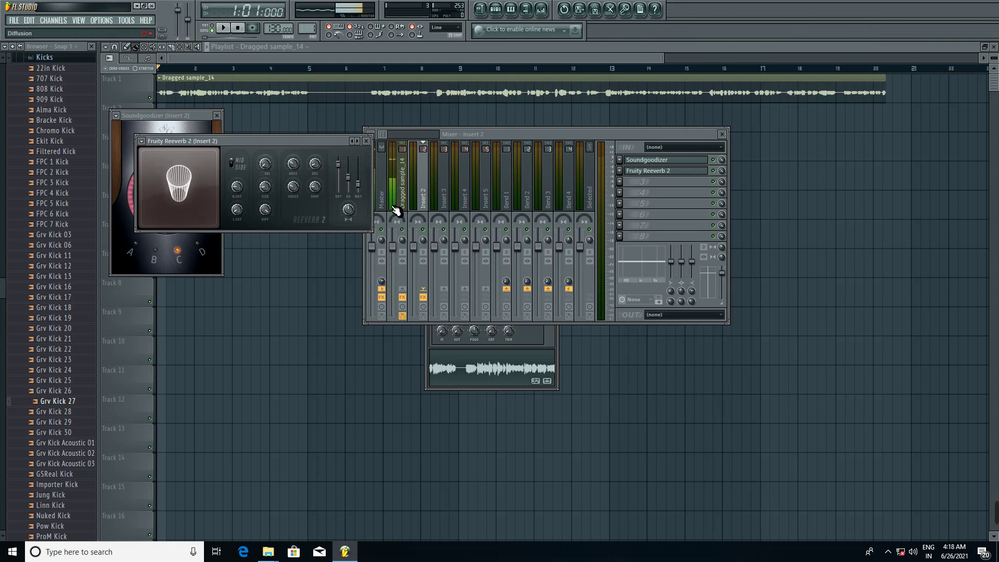
Step: Load Fruity Parametric EQ into the third effect slot of Insert 2 and replace it with Fruity Parametric EQ 2
click(620, 182)
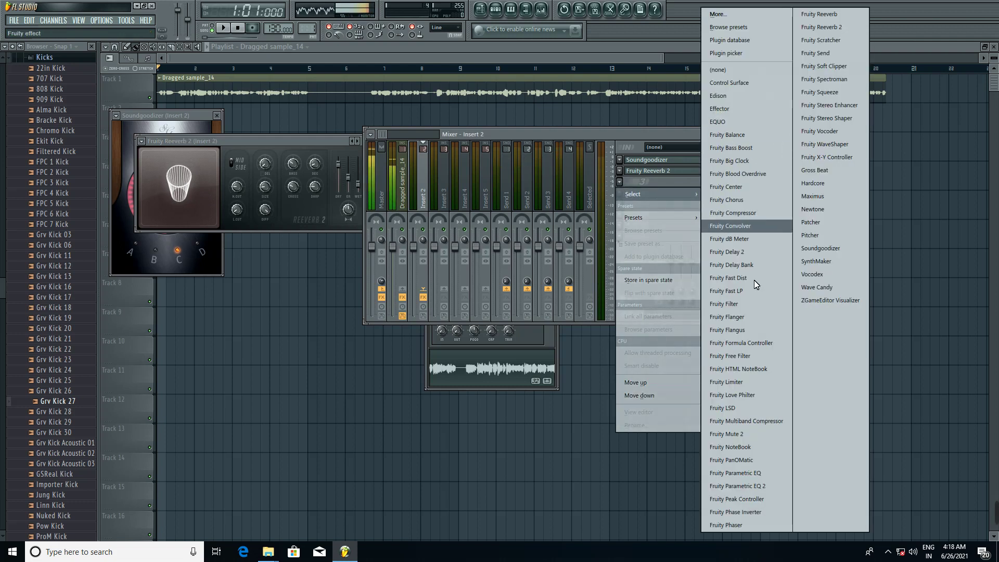
click(742, 473)
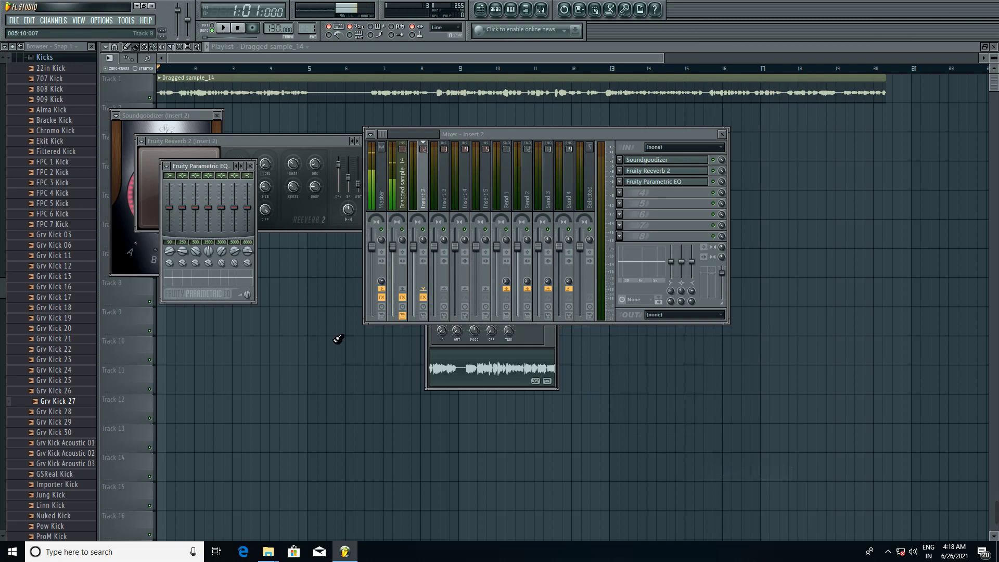
click(619, 182)
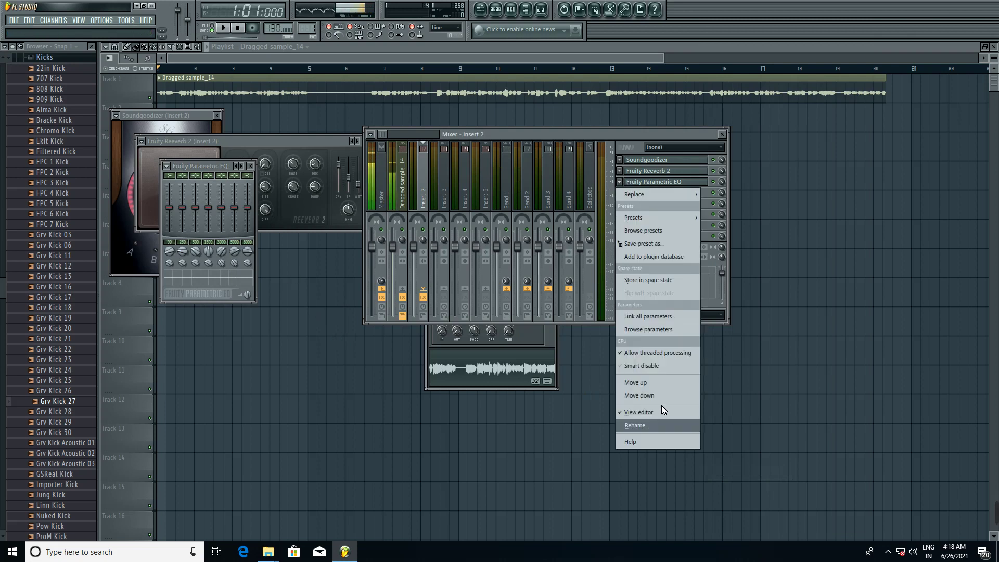
mouse_move(657, 195)
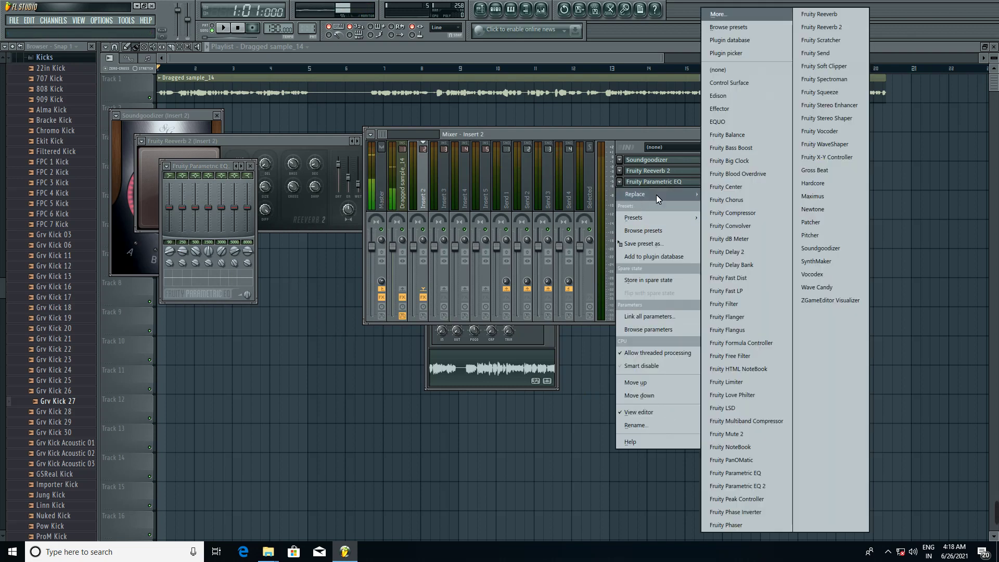
click(719, 486)
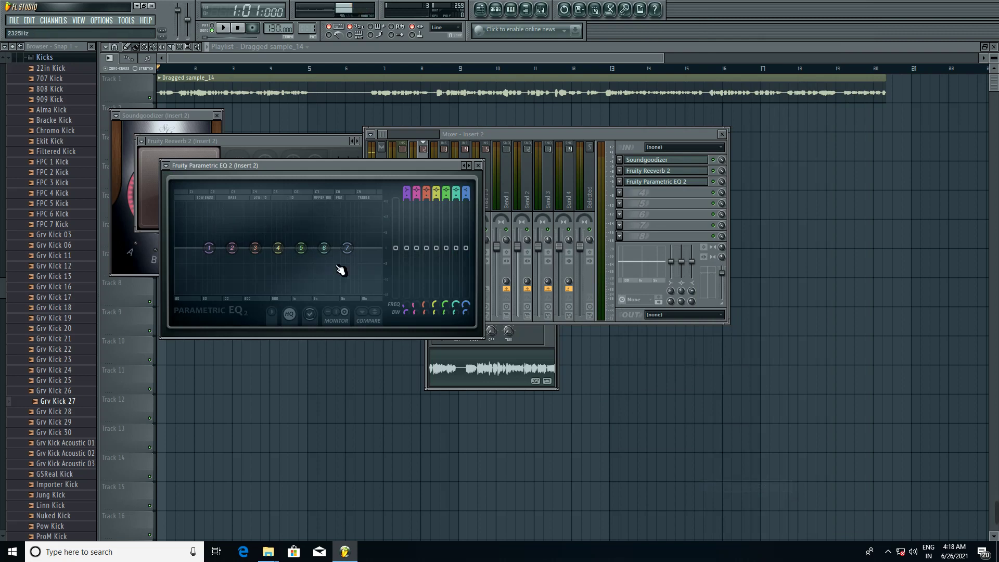
Step: Cut bands 1 and 2 fully and raise band 7 strongly in Fruity Parametric EQ 2, and close all plug-in, mixer and channel windows
drag(232, 248, 222, 292)
drag(210, 249, 214, 294)
drag(347, 247, 375, 201)
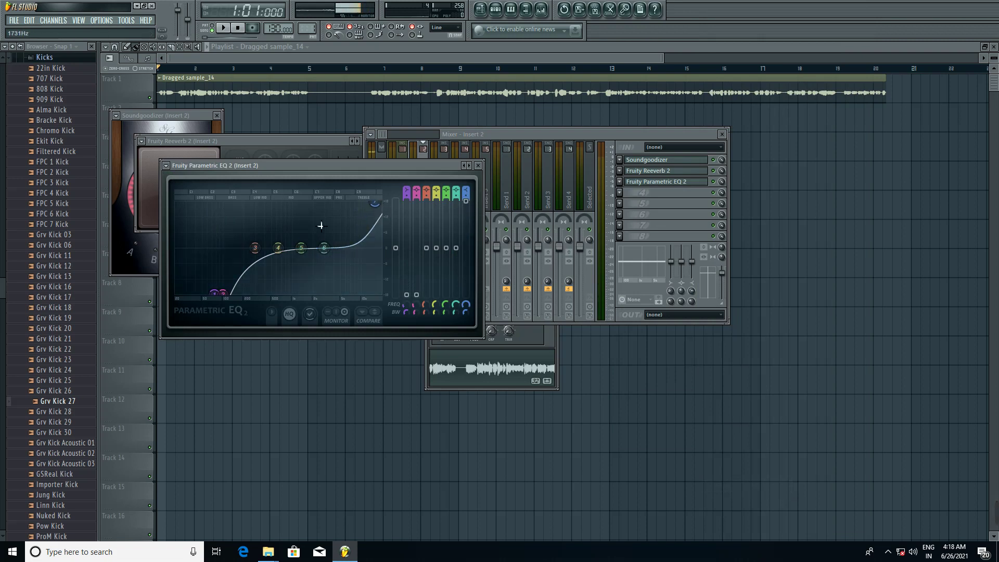
click(480, 167)
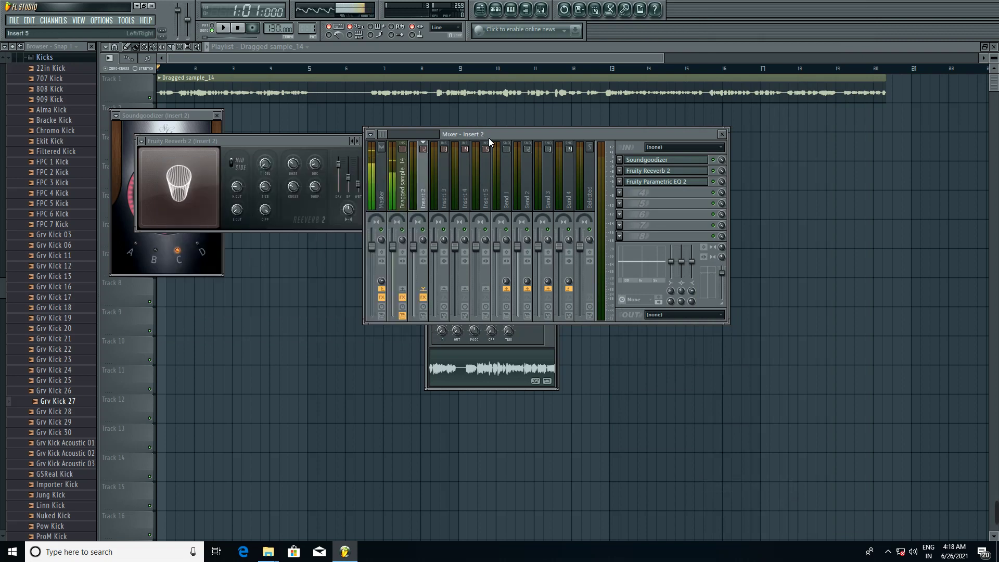
click(722, 134)
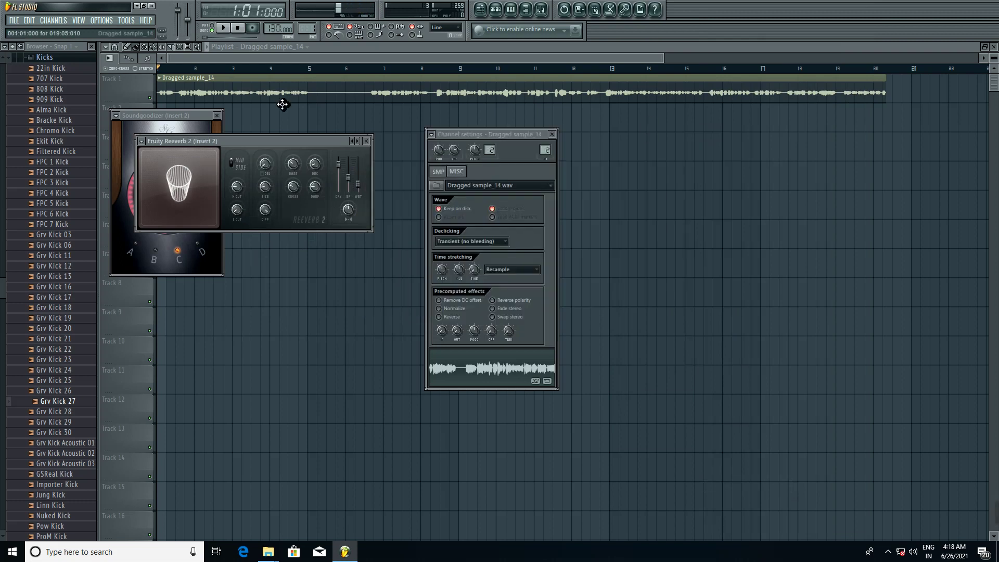
key(F12)
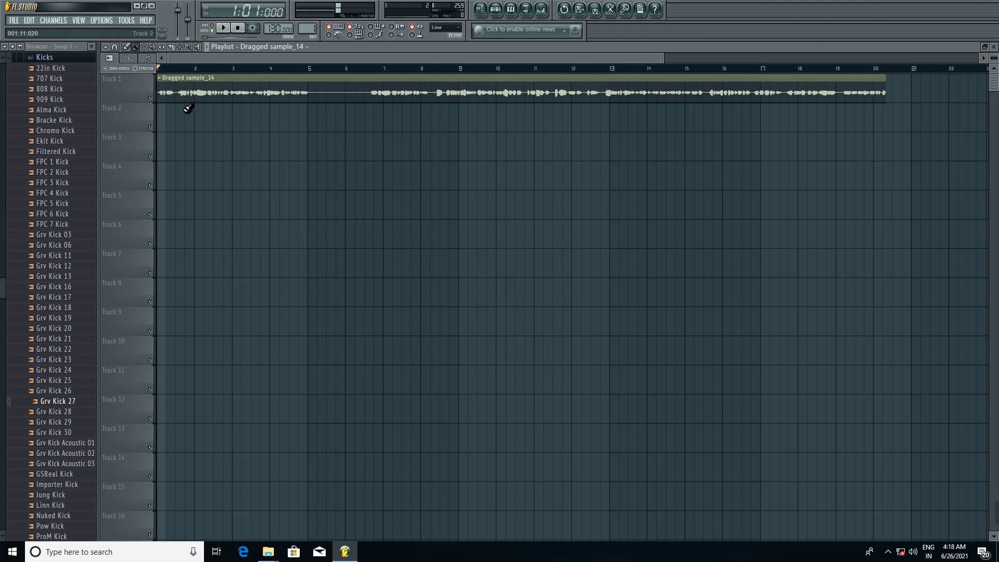
Step: Play the processed recording from the start of the playlist, pause it and return to the beginning
click(228, 28)
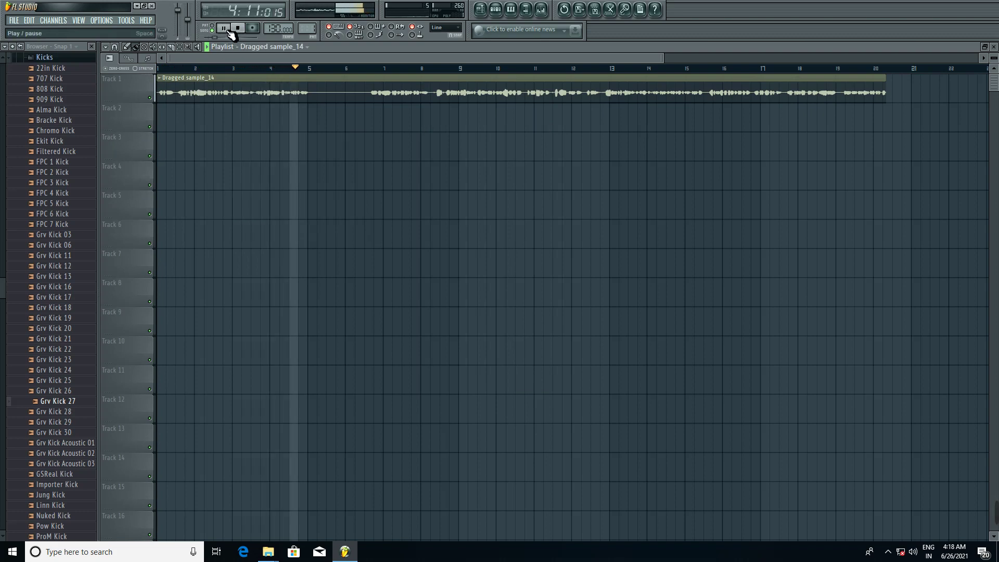
click(230, 31)
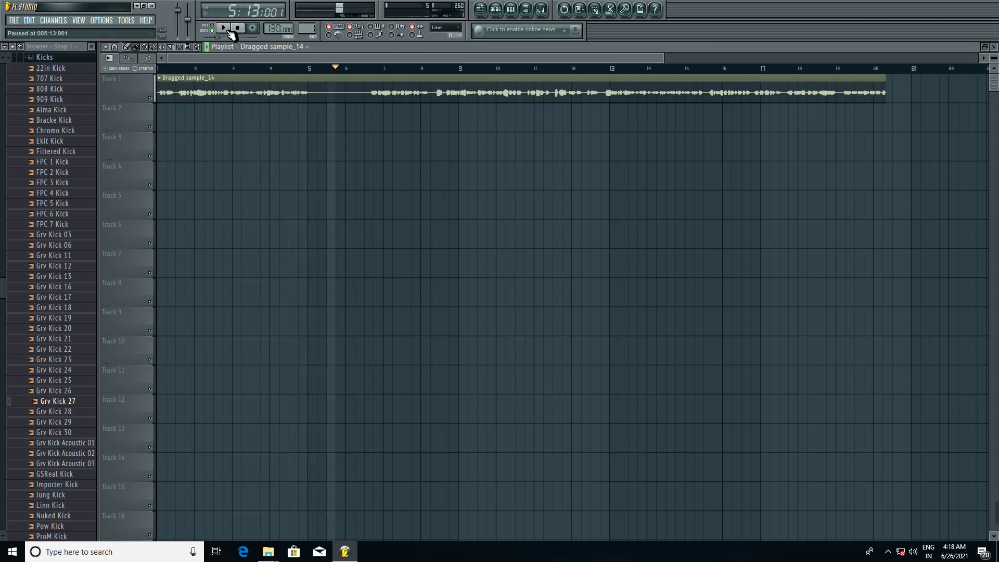
click(158, 69)
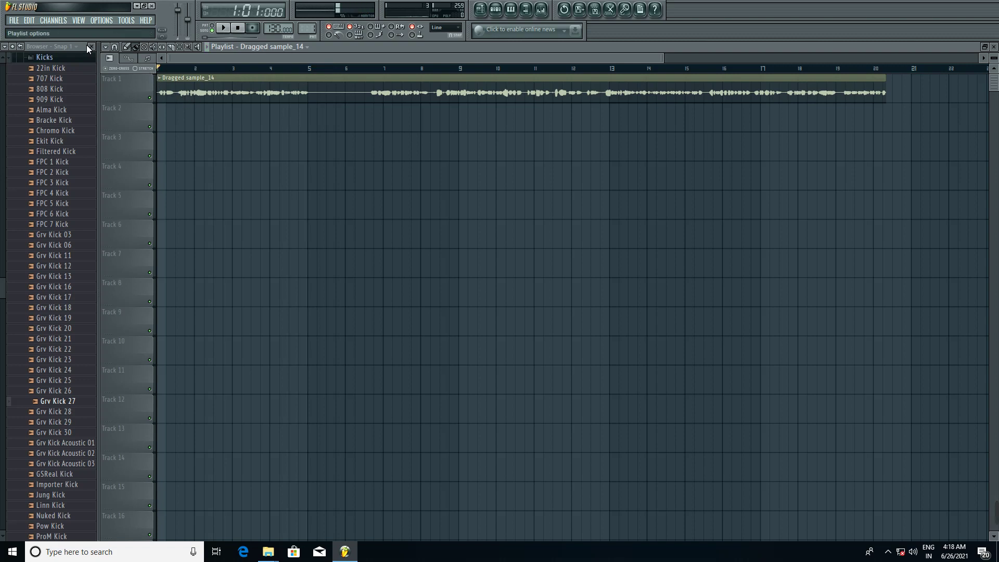
Step: Try to export the song to the Desktop as an MP3 named untitled, declining to replace the existing file and cancelling the save
click(14, 21)
mouse_move(47, 133)
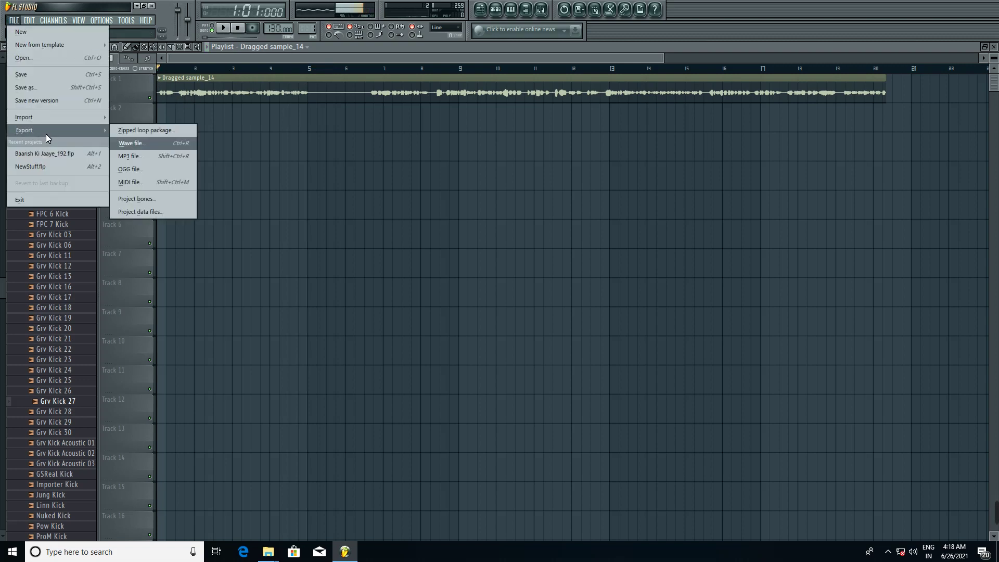
click(126, 155)
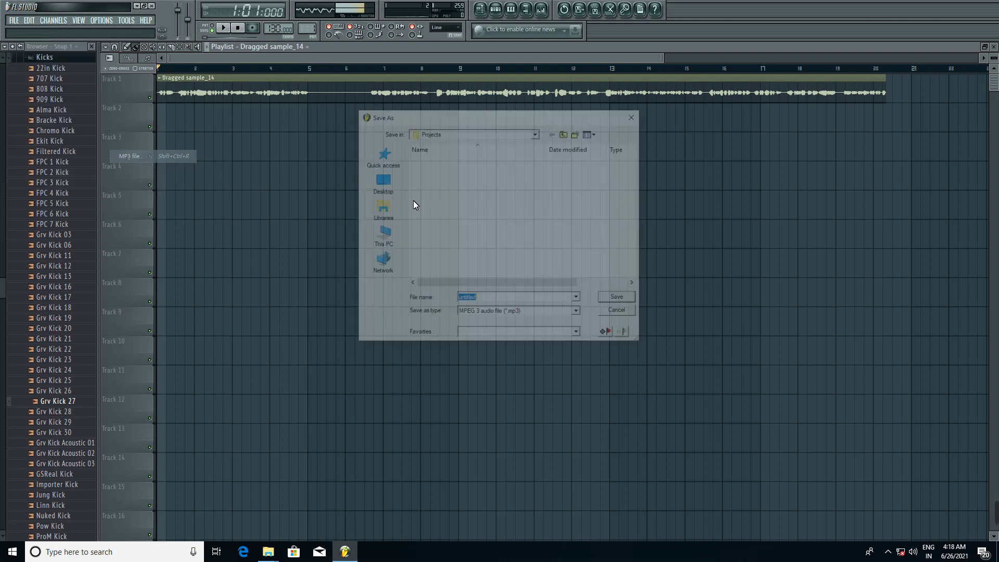
click(380, 180)
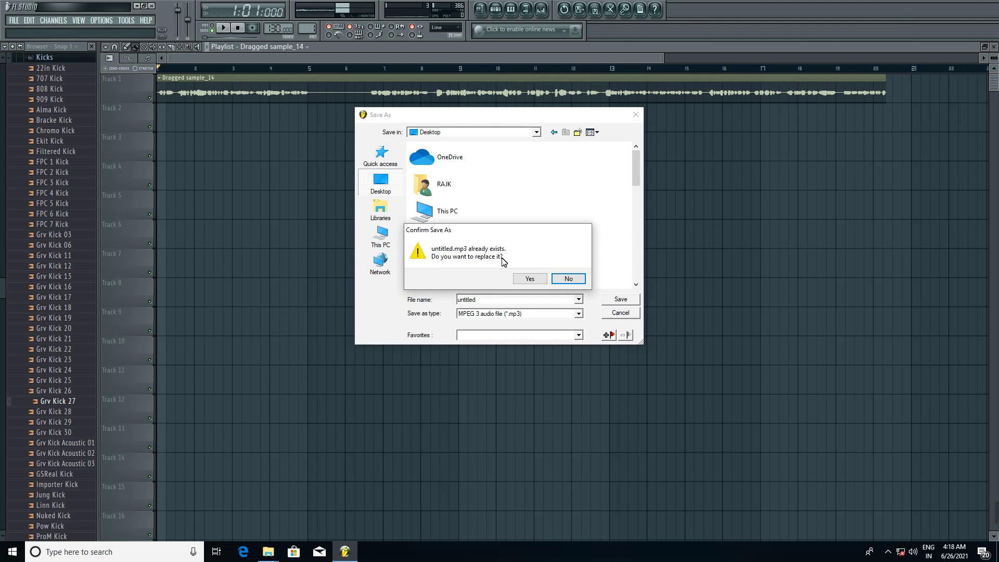
click(565, 280)
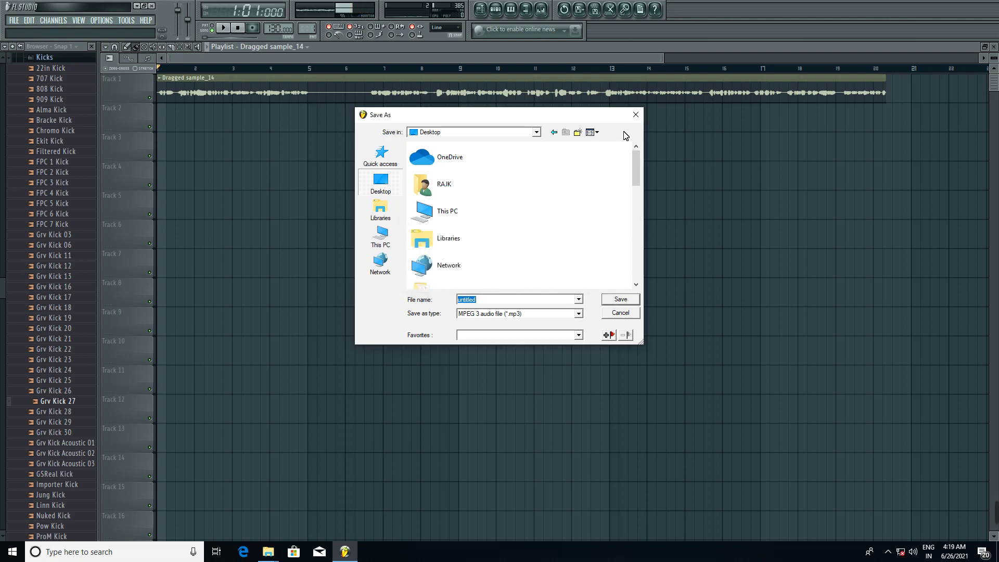
click(636, 115)
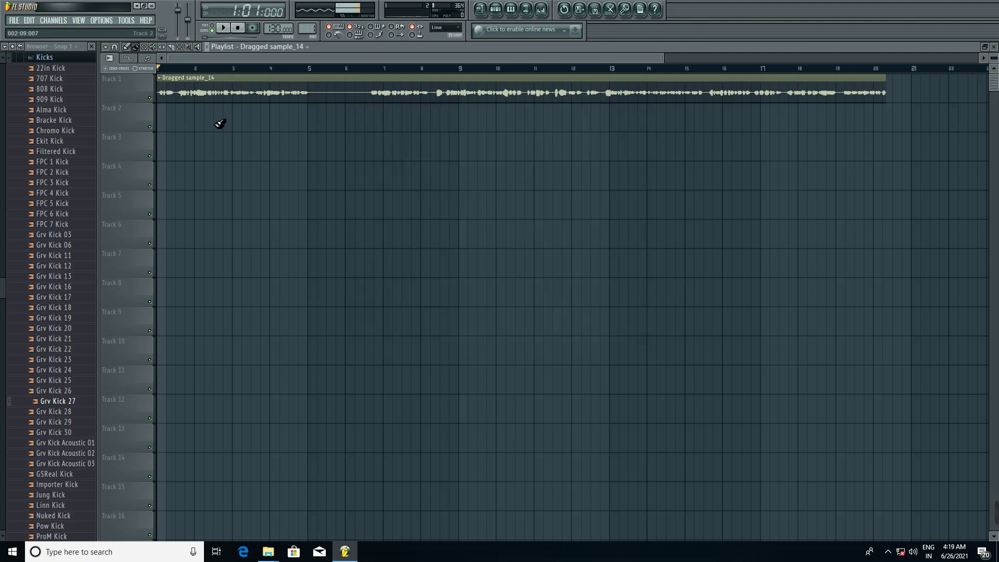